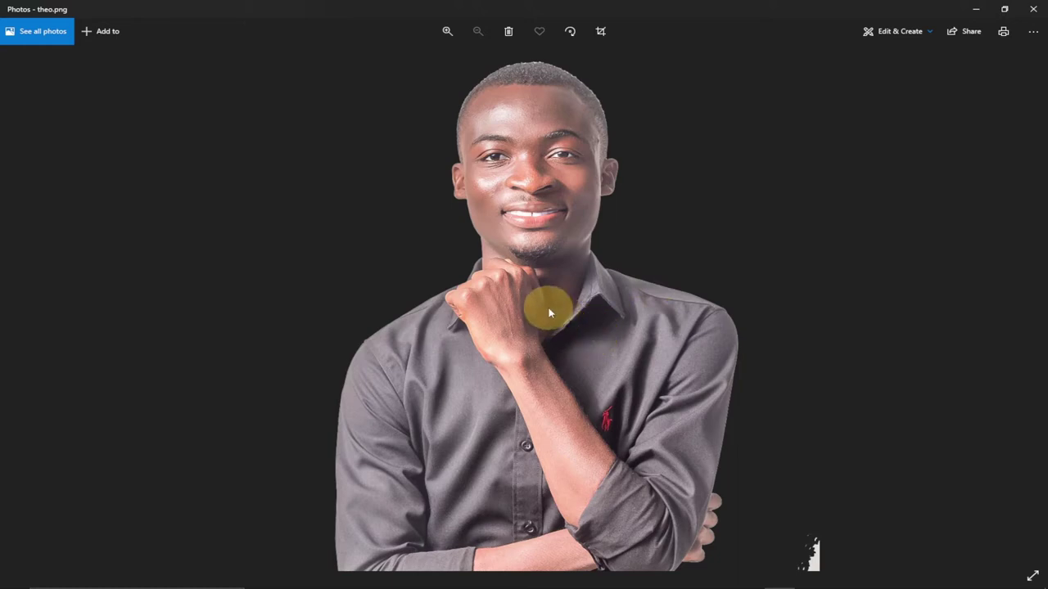
# - Bring the city-skyline photo GettyImages-939134356.jpg to the front in Photoshop
pyautogui.click(473, 575)
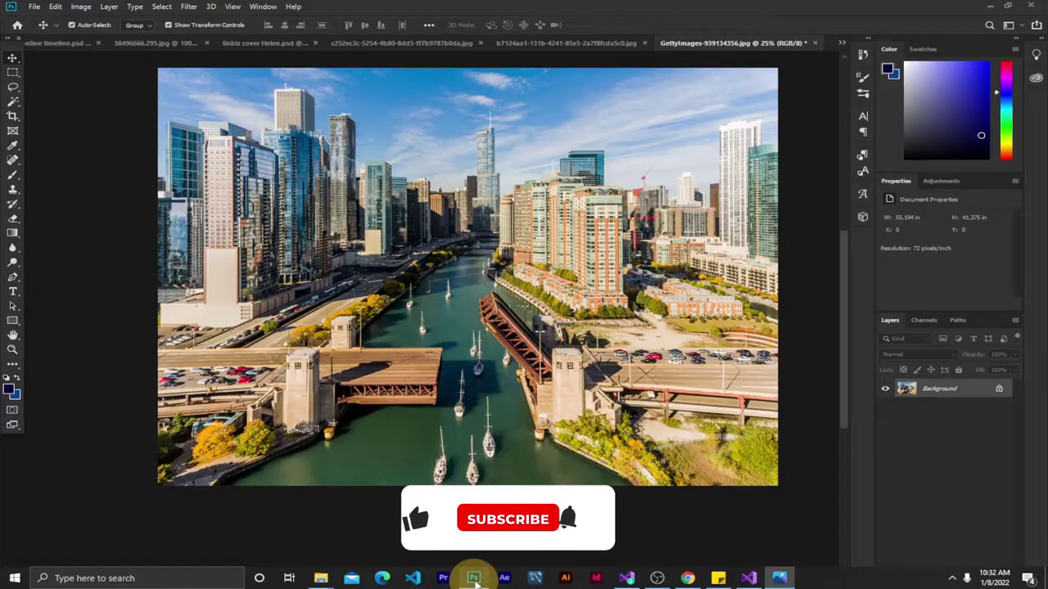
# - Drop the theo.png cutout from the Pictures folder onto the skyline photo
pyautogui.moveTo(847, 304); pyautogui.dragTo(846, 291)
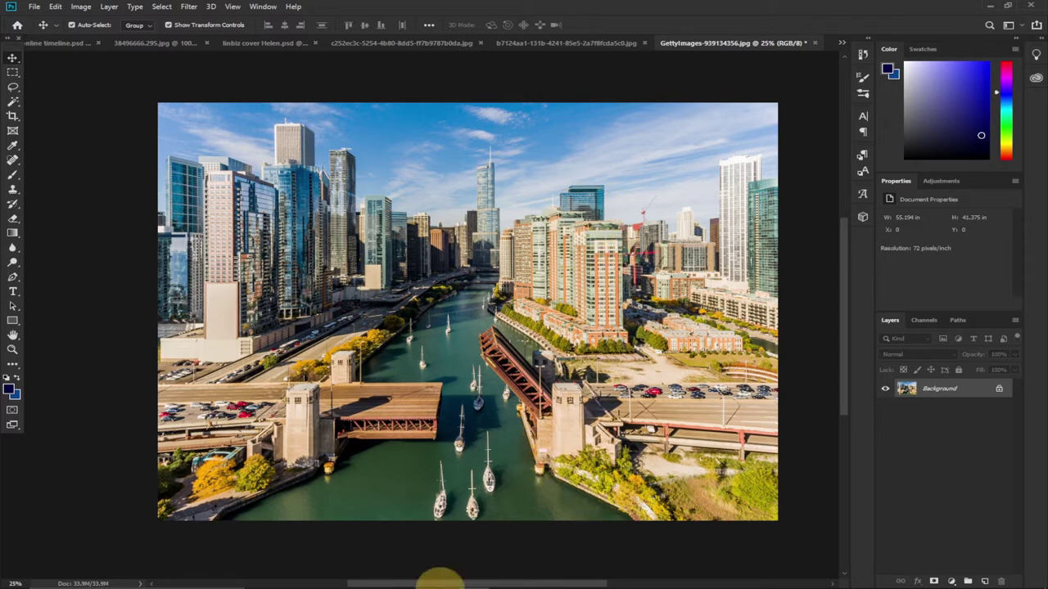
pyautogui.moveTo(414, 579)
pyautogui.moveTo(323, 574)
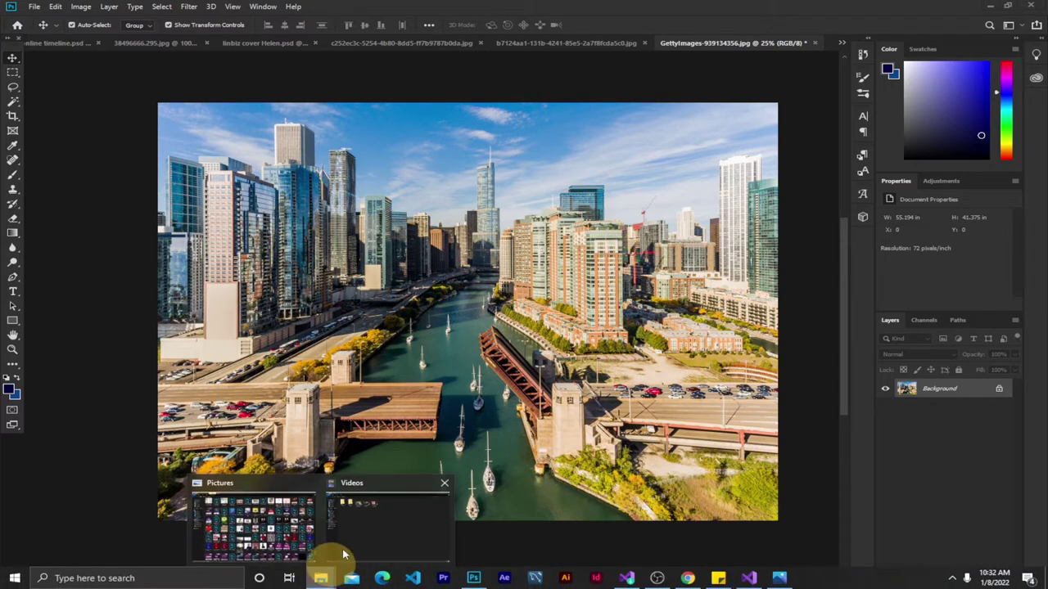
pyautogui.click(263, 545)
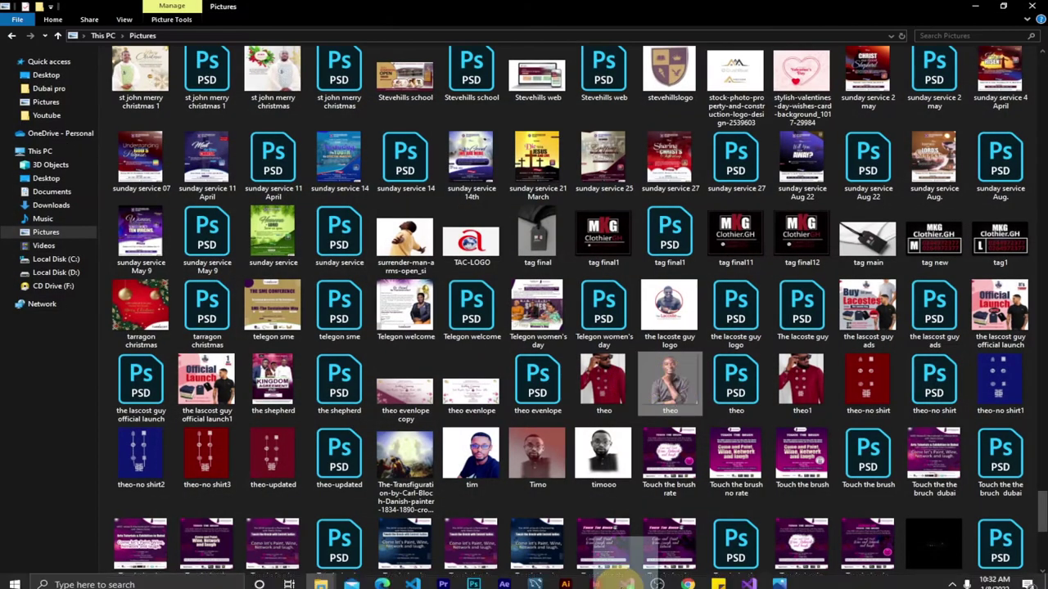
pyautogui.click(477, 577)
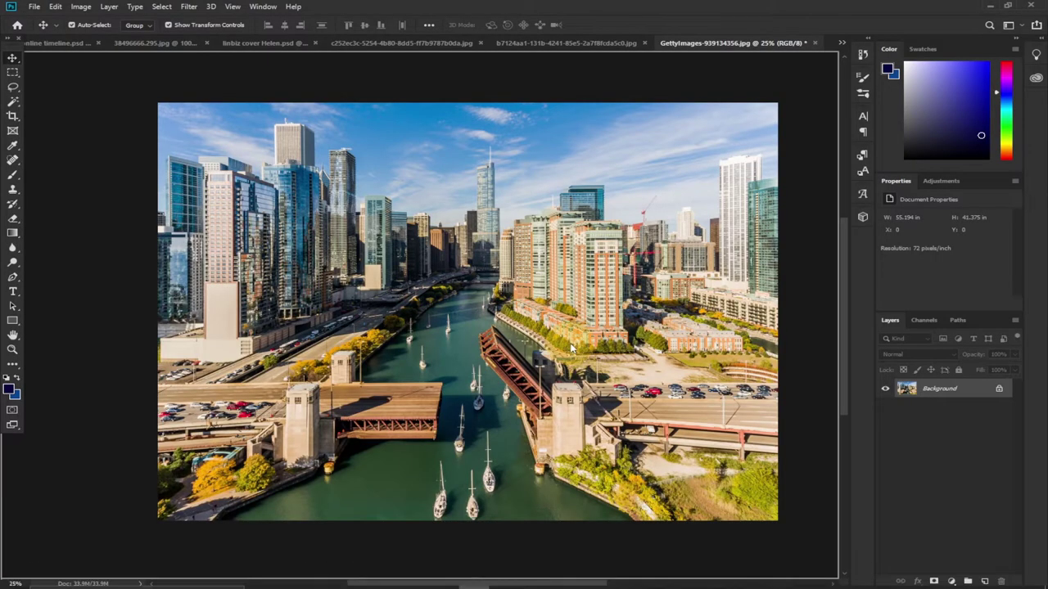
pyautogui.moveTo(571, 346); pyautogui.dragTo(571, 345)
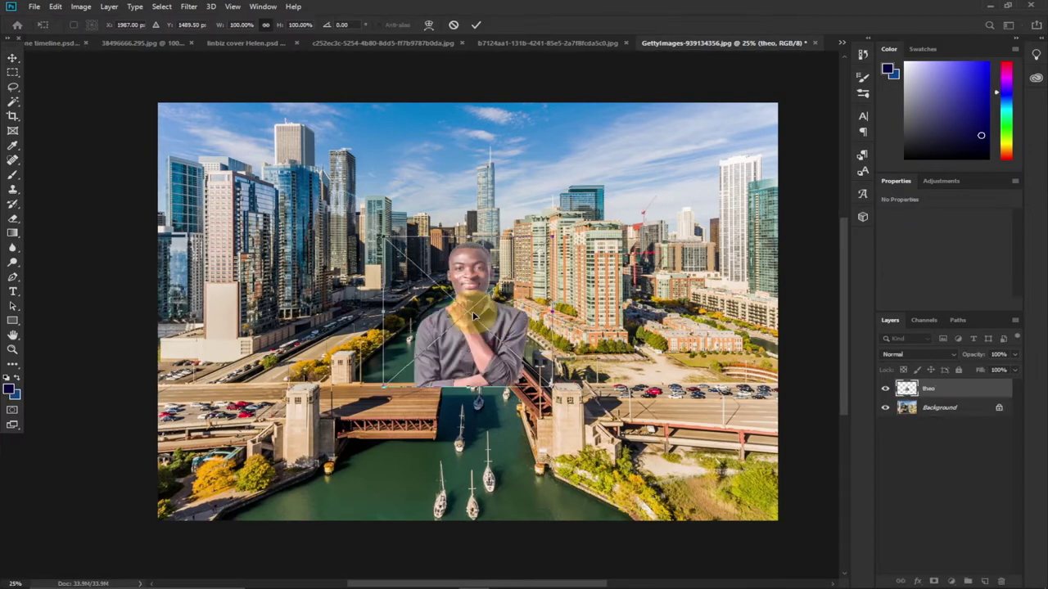
# - Enlarge the theo cutout to about 173% in the bottom-right corner and commit it
pyautogui.moveTo(488, 319); pyautogui.dragTo(716, 472)
pyautogui.moveTo(609, 379); pyautogui.dragTo(495, 255)
pyautogui.press('Return')
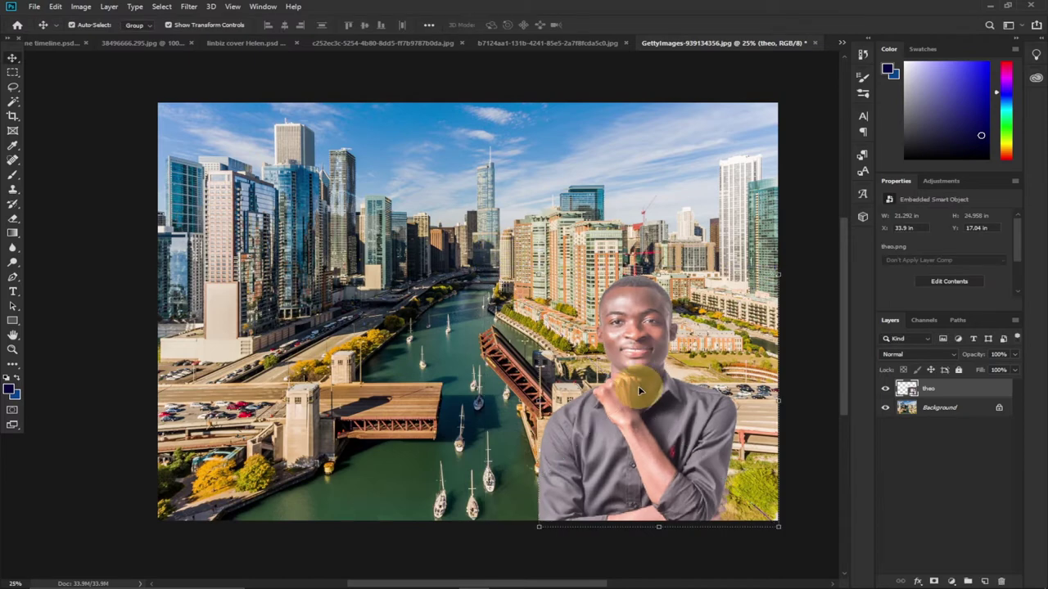
pyautogui.moveTo(642, 393); pyautogui.dragTo(685, 418)
pyautogui.moveTo(593, 304)
pyautogui.mouseDown()
pyautogui.moveTo(524, 266)
pyautogui.moveTo(550, 240)
pyautogui.moveTo(594, 317)
pyautogui.moveTo(589, 301)
pyautogui.mouseUp()
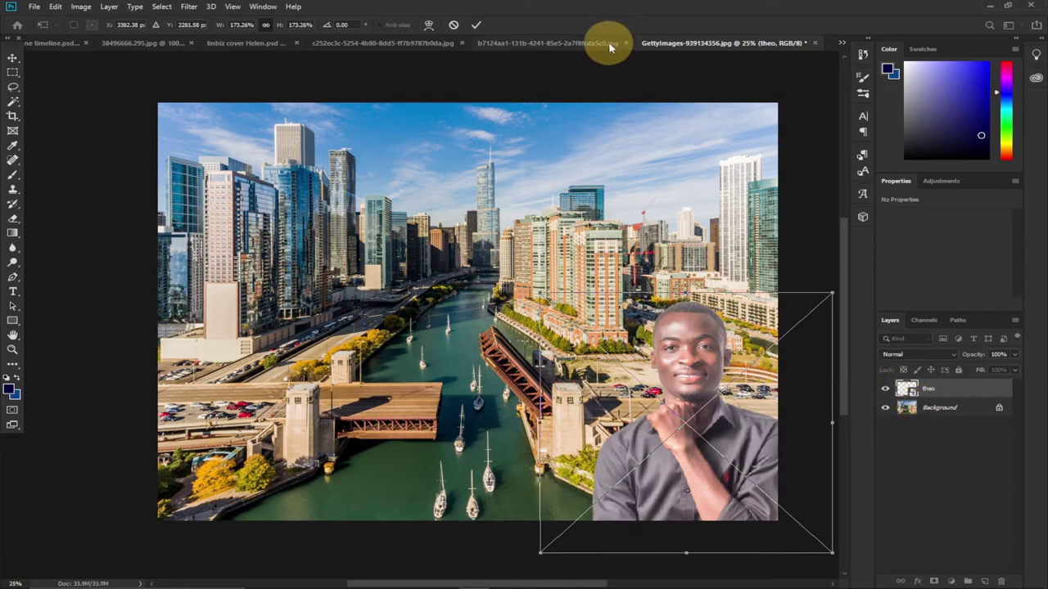
pyautogui.click(477, 28)
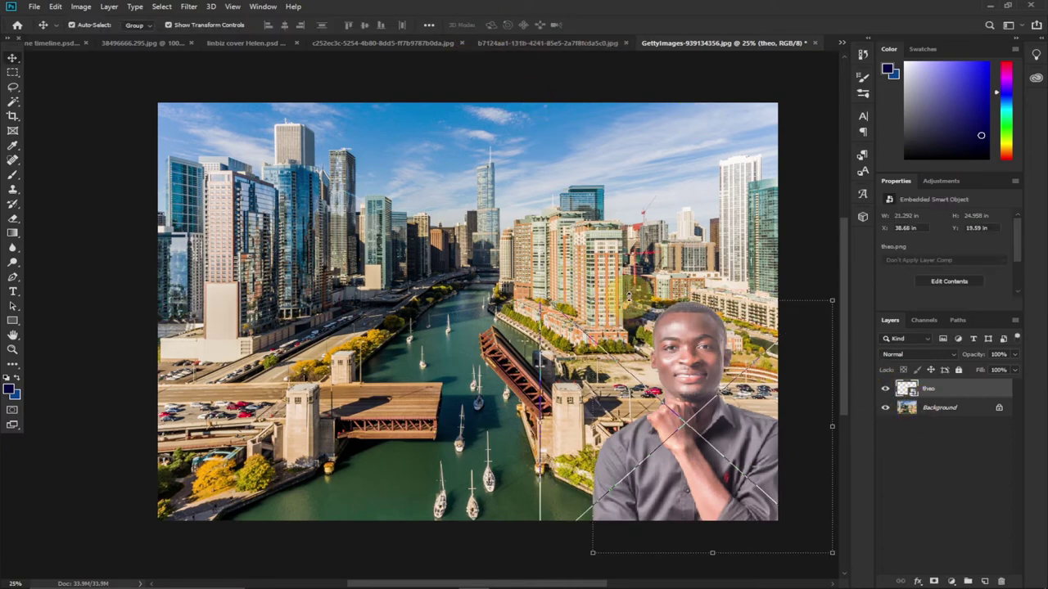
pyautogui.click(547, 42)
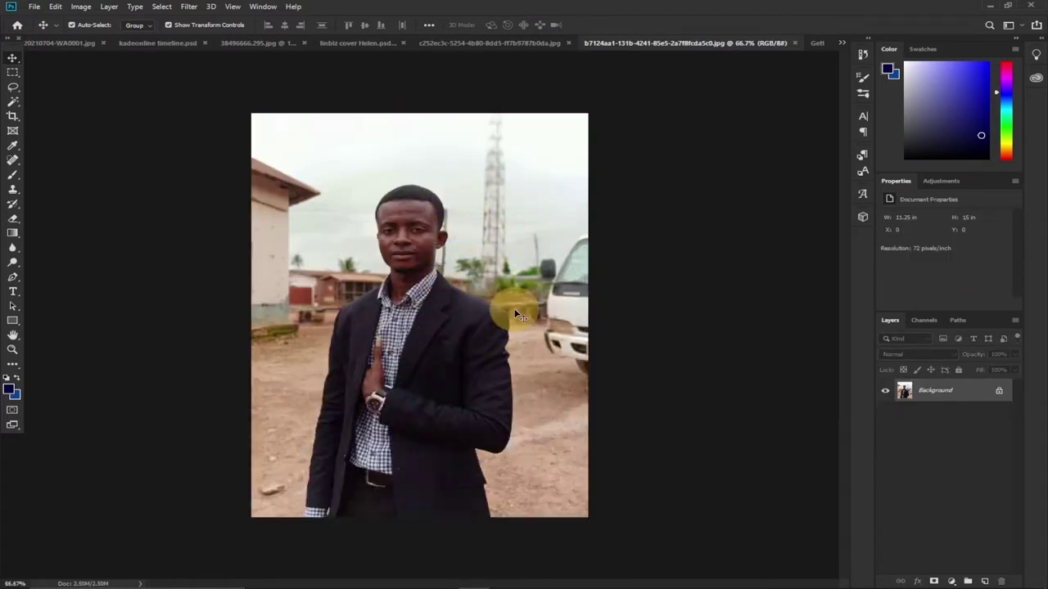
# - Switch to the smiling man's c252ec3c studio portrait and start unlocking its Background layer
pyautogui.click(495, 41)
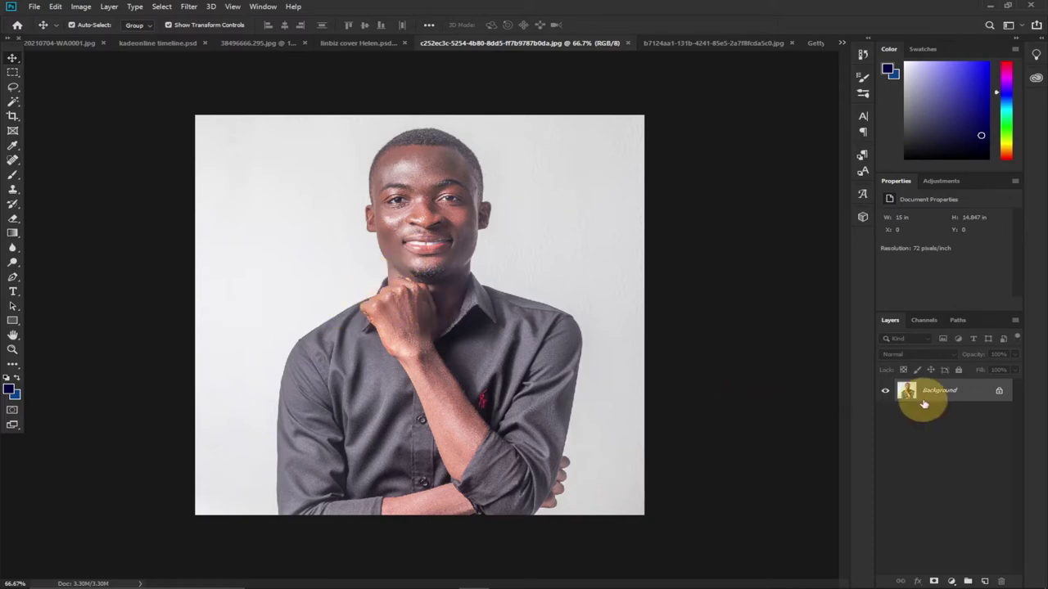
pyautogui.doubleClick(972, 393)
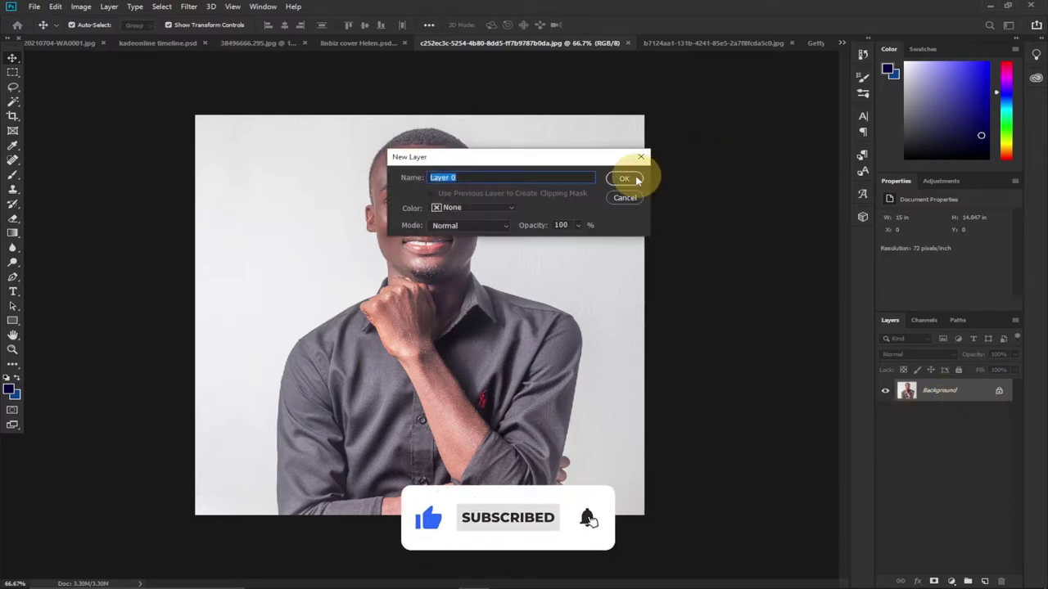
# - Convert the Background to Layer 0 and Magic Wand-select the light backdrop at tolerance 32
pyautogui.click(627, 176)
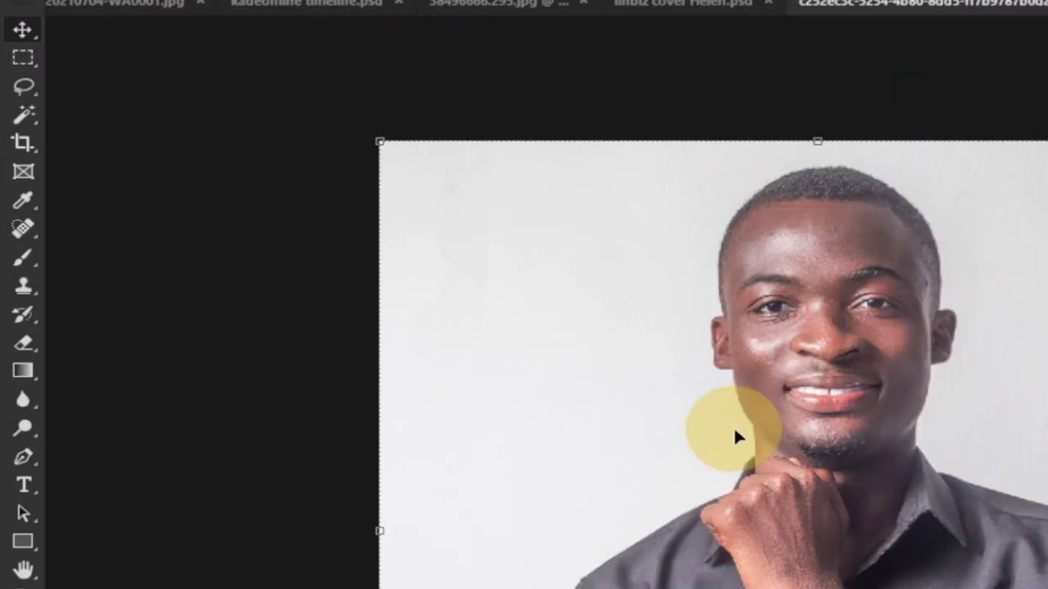
pyautogui.rightClick(24, 114)
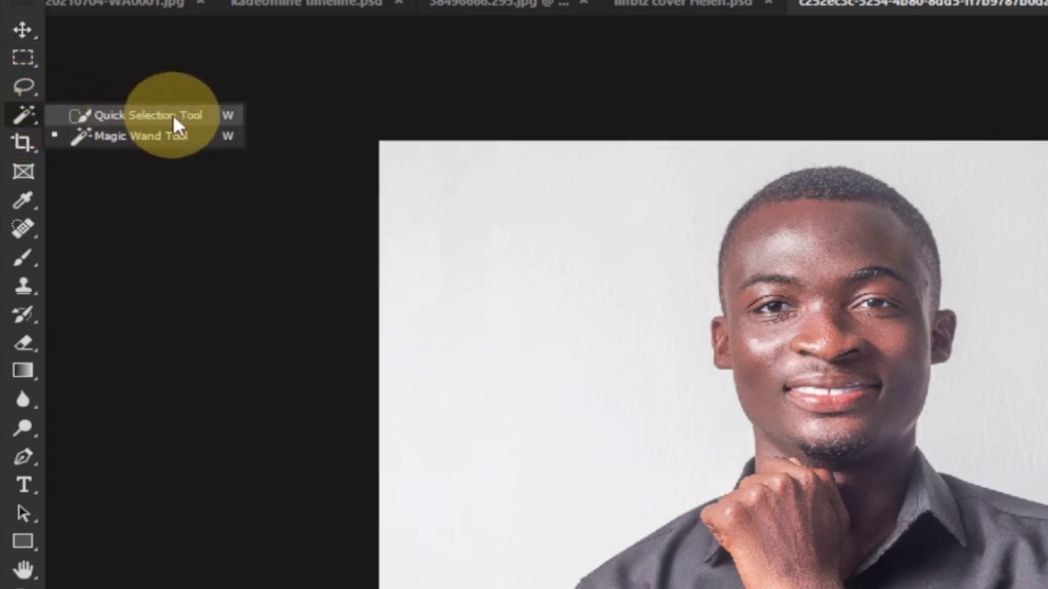
pyautogui.click(114, 136)
pyautogui.click(462, 299)
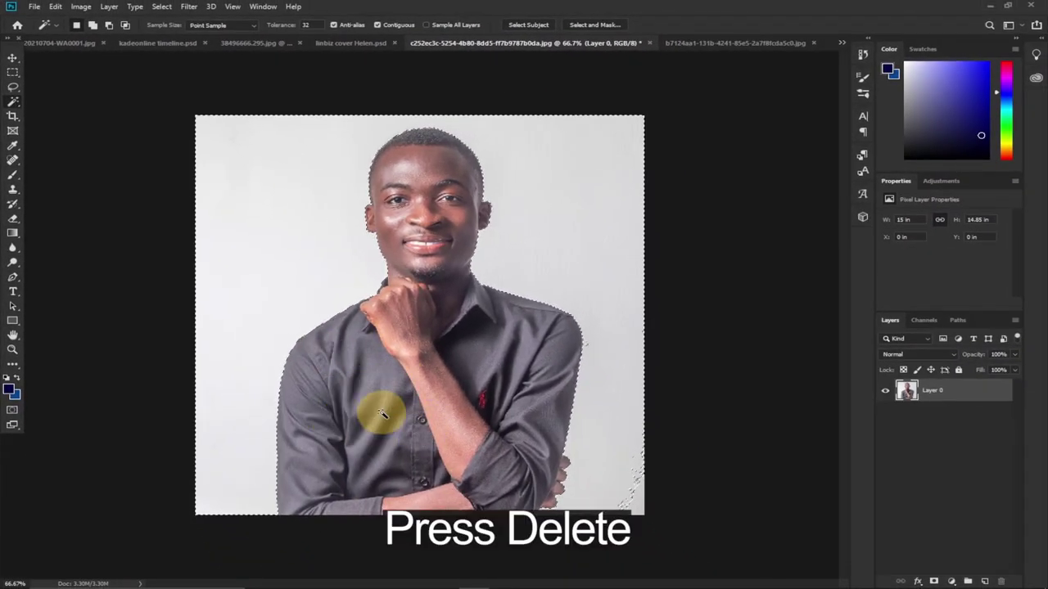
# - Delete the selected backdrop and drag the cut-out man into the skyline photo as Layer 1
pyautogui.press('Delete')
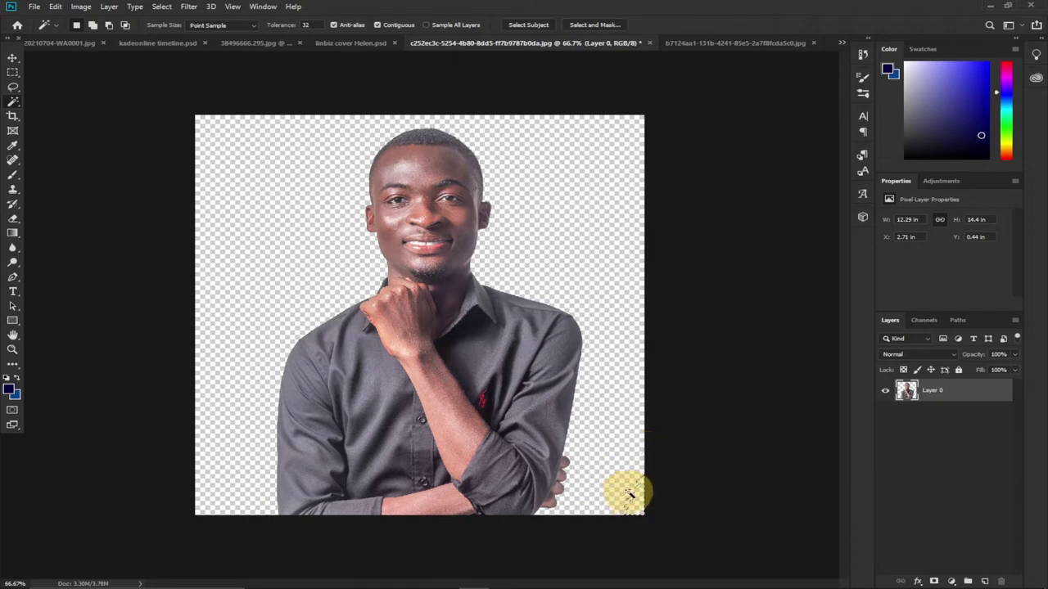
pyautogui.rightClick(13, 104)
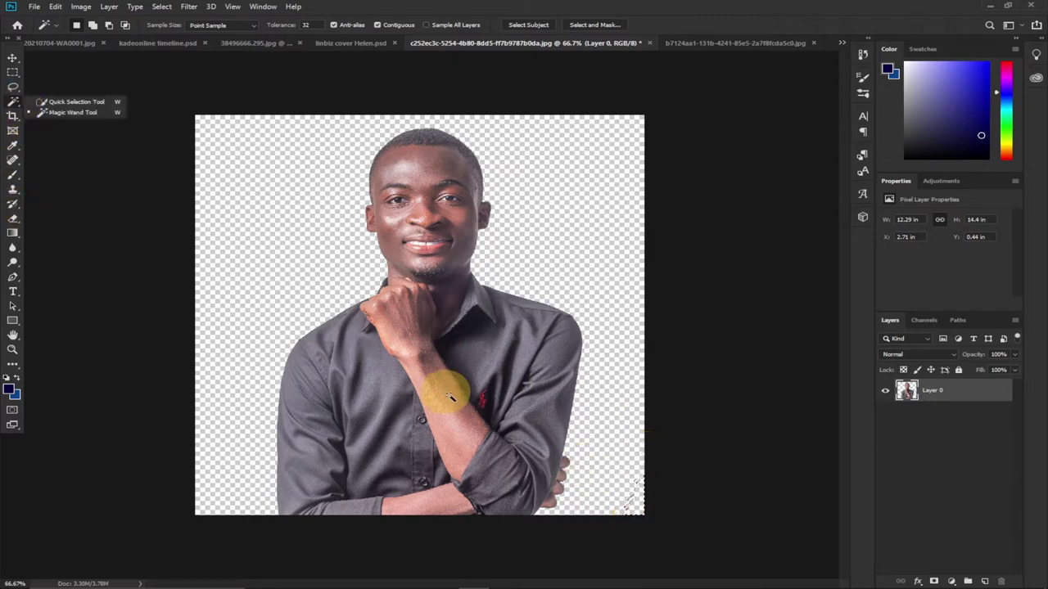
pyautogui.click(633, 514)
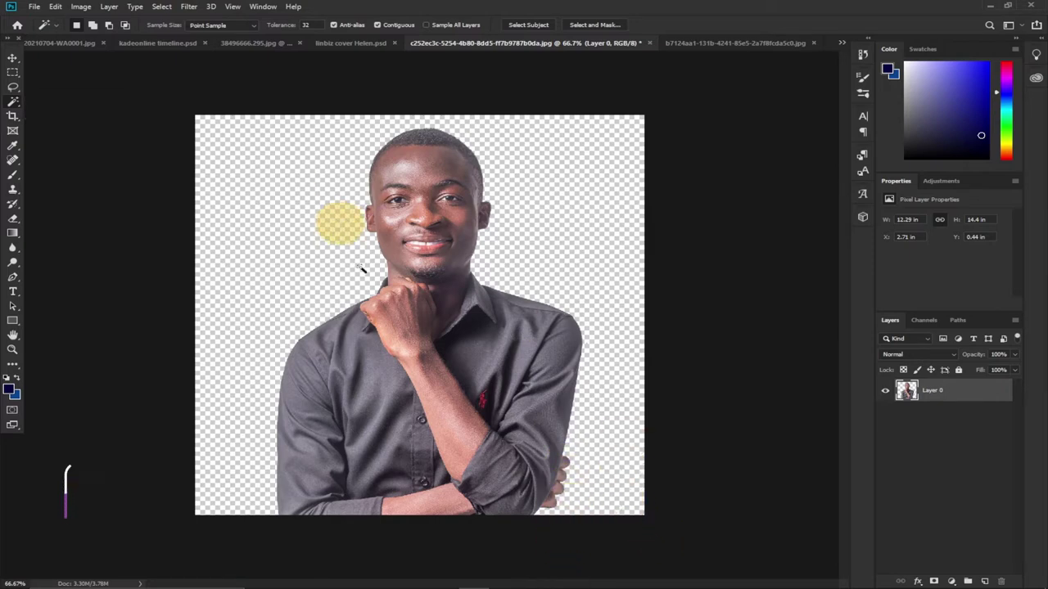
pyautogui.click(12, 58)
pyautogui.moveTo(454, 268); pyautogui.dragTo(328, 305)
# - Scale Layer 1 to about 209% beside the river and commit the transform
pyautogui.hotkey('ctrl', 't')
pyautogui.moveTo(385, 365); pyautogui.dragTo(561, 504)
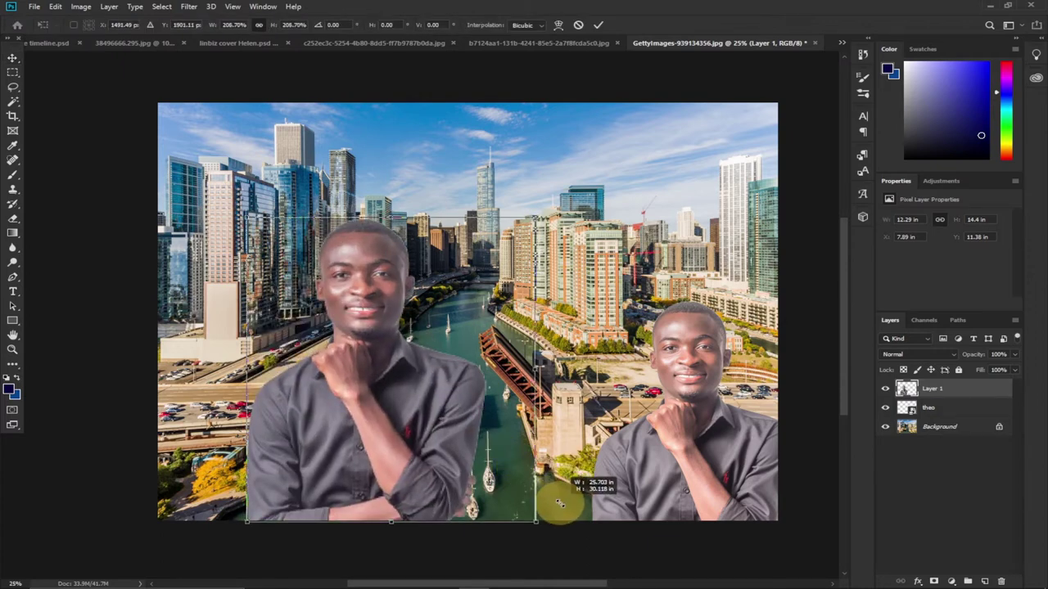
pyautogui.click(594, 27)
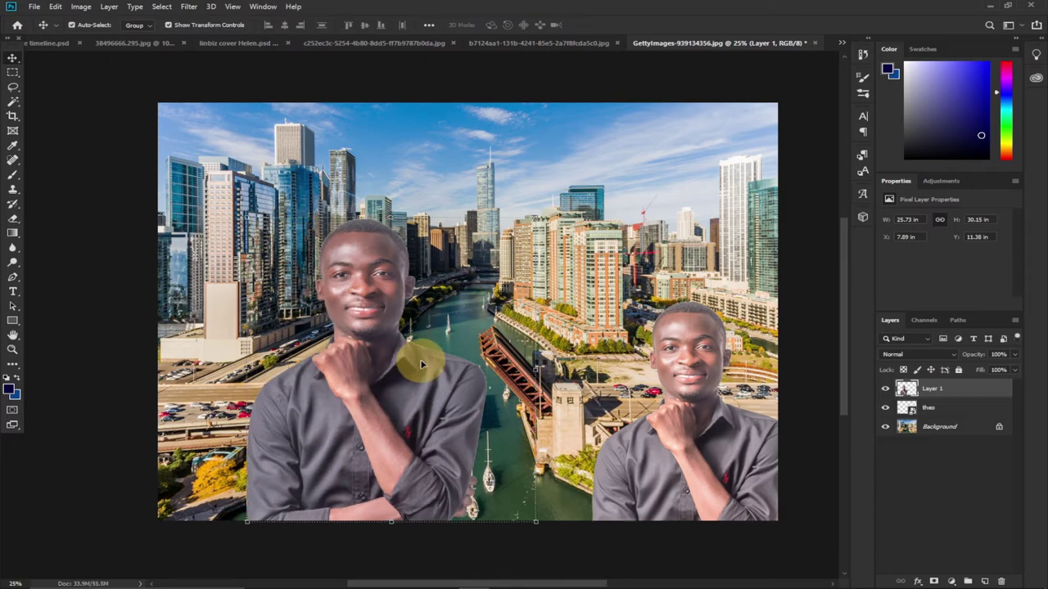
pyautogui.click(374, 43)
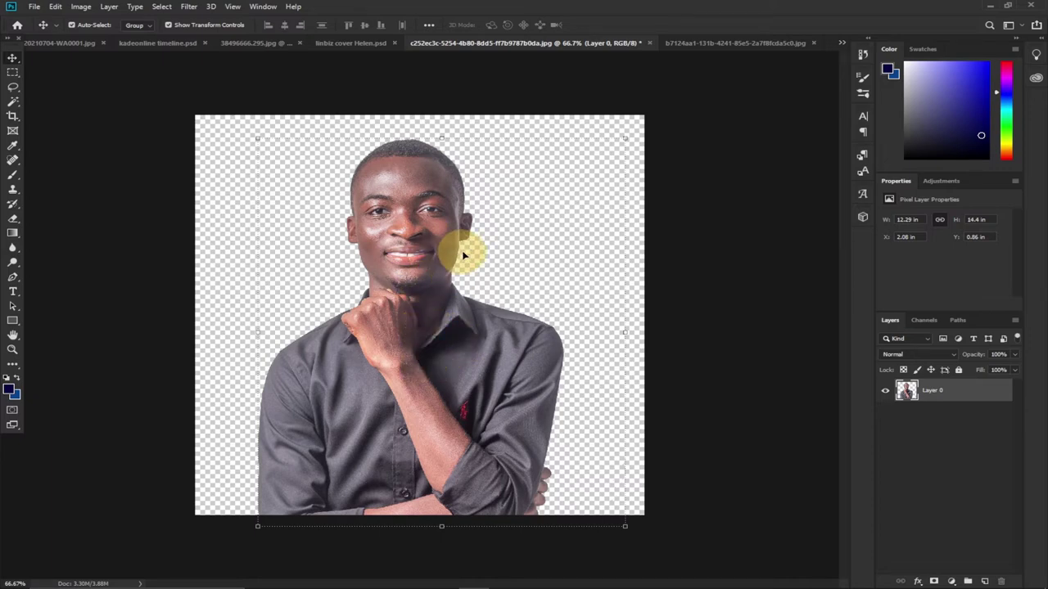
# - In Save As, choose the PNG format and name the file 'png'
pyautogui.click(33, 6)
pyautogui.click(66, 135)
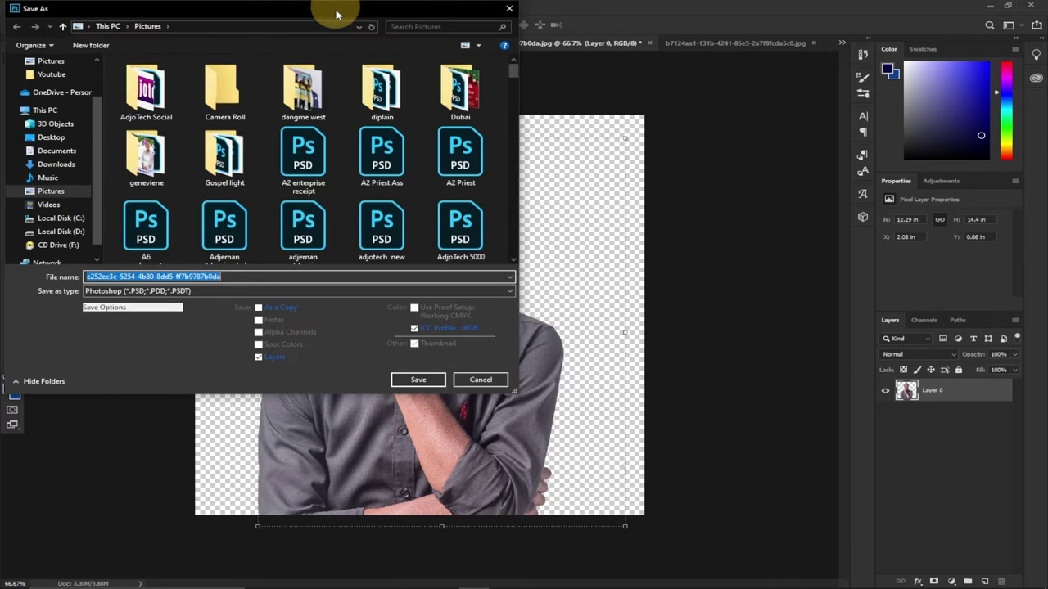
pyautogui.moveTo(327, 11); pyautogui.dragTo(578, 64)
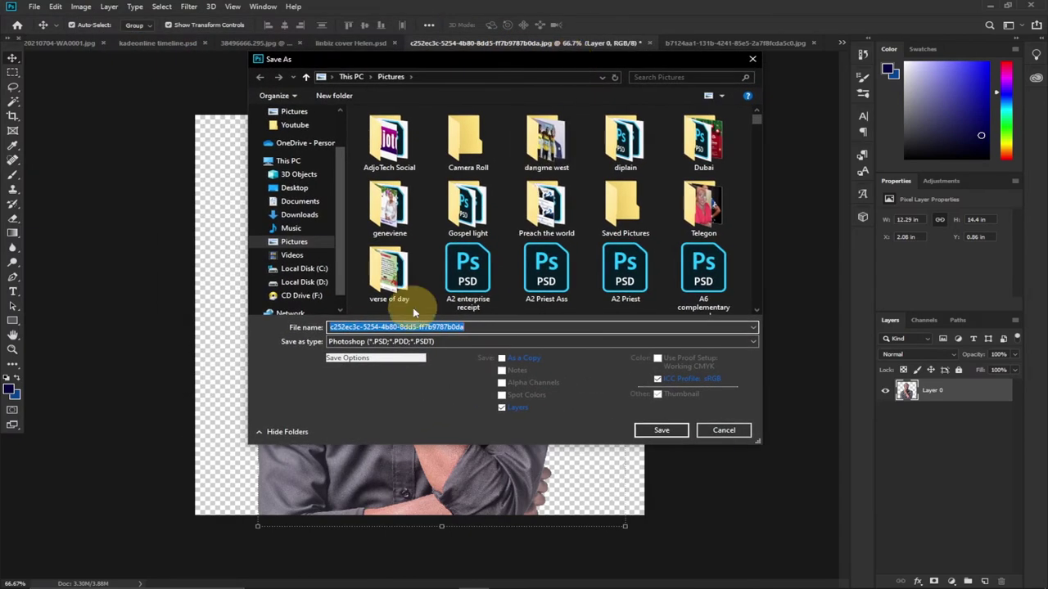
pyautogui.click(411, 340)
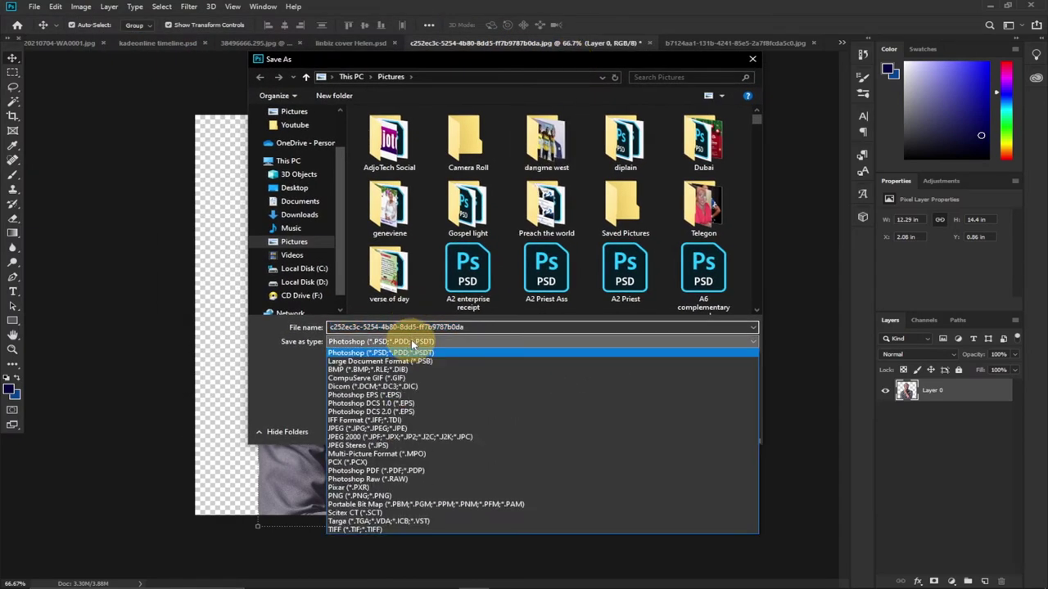
pyautogui.click(396, 496)
pyautogui.doubleClick(473, 327)
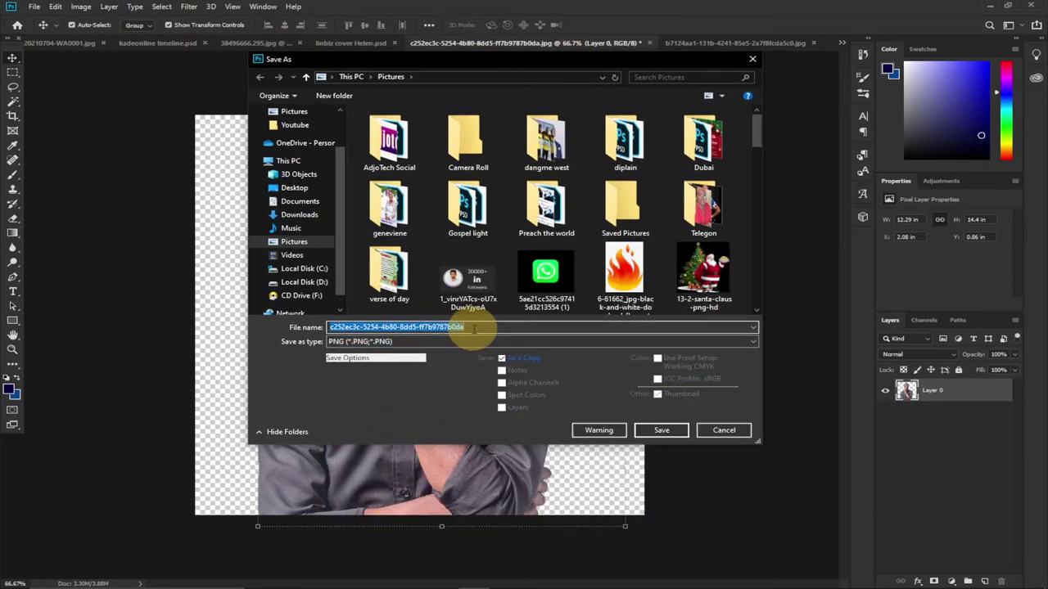
pyautogui.write('pn')
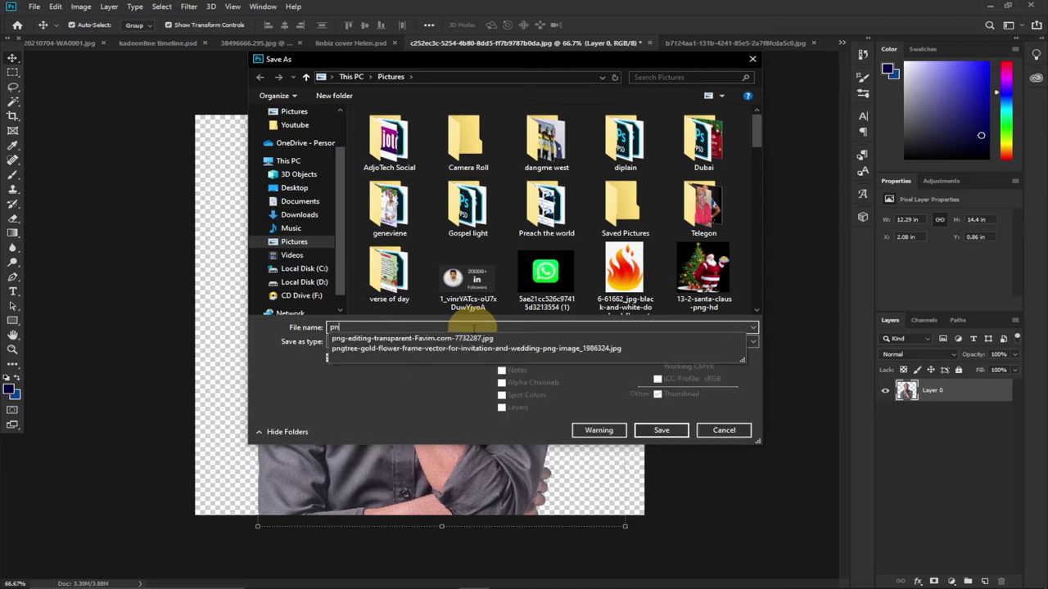
pyautogui.write('g')
pyautogui.click(391, 410)
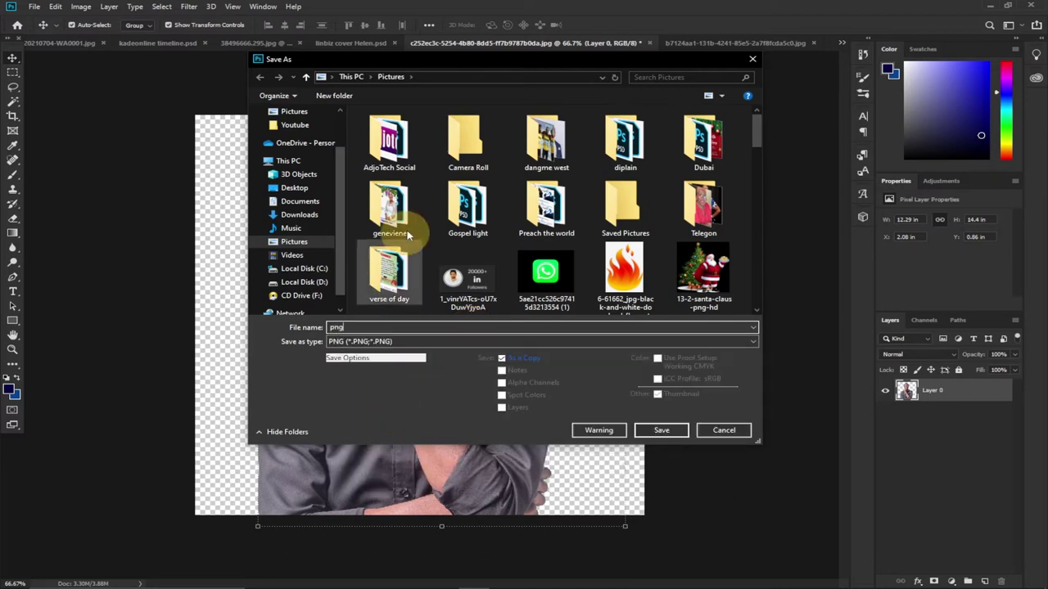
# - Save the PNG to the Desktop, accept the PNG Format Options, and minimize Photoshop
pyautogui.click(295, 189)
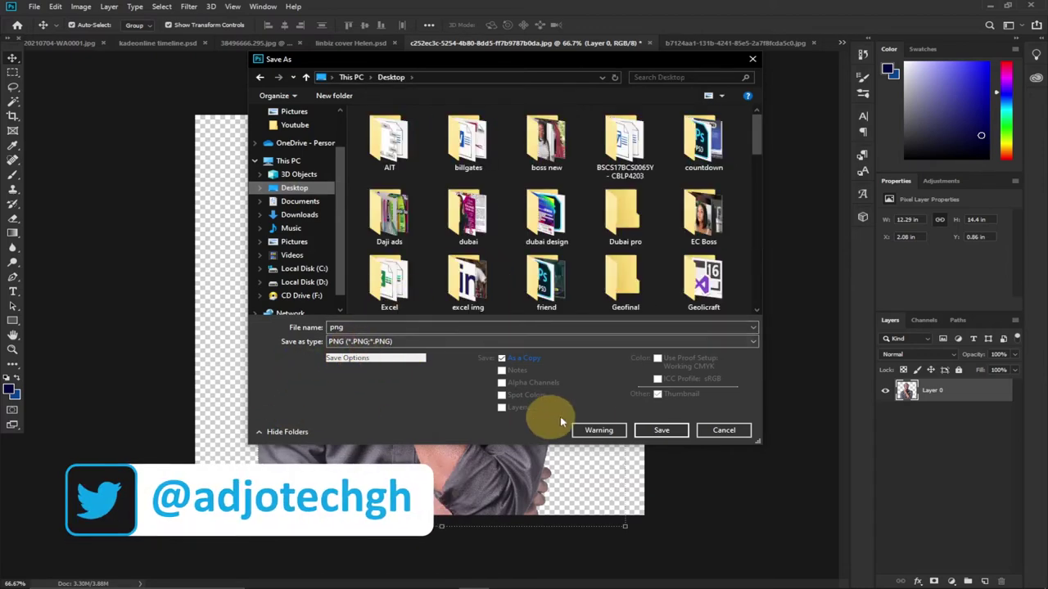
pyautogui.click(662, 430)
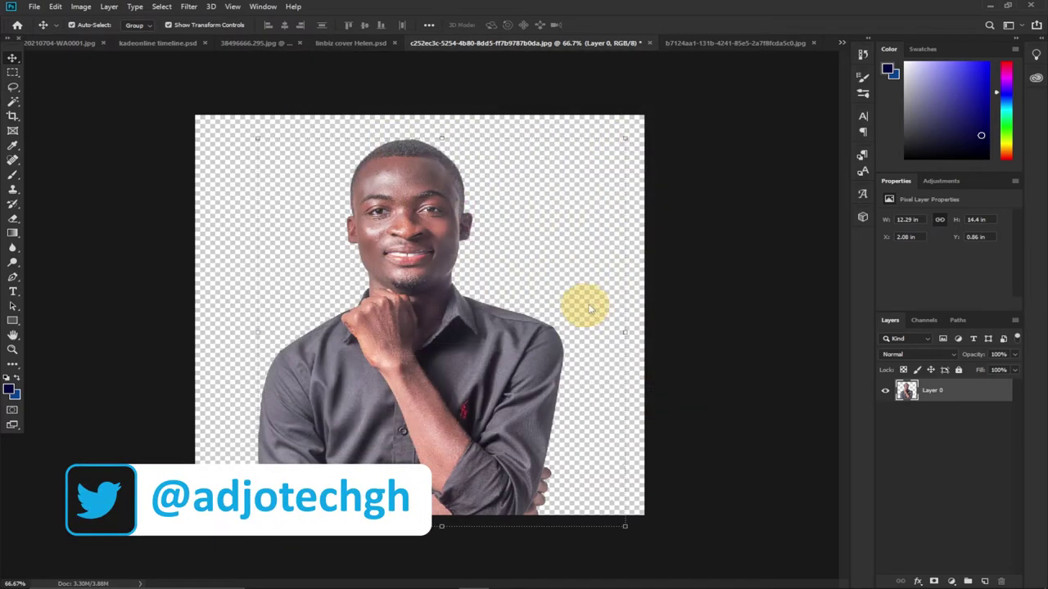
pyautogui.click(593, 178)
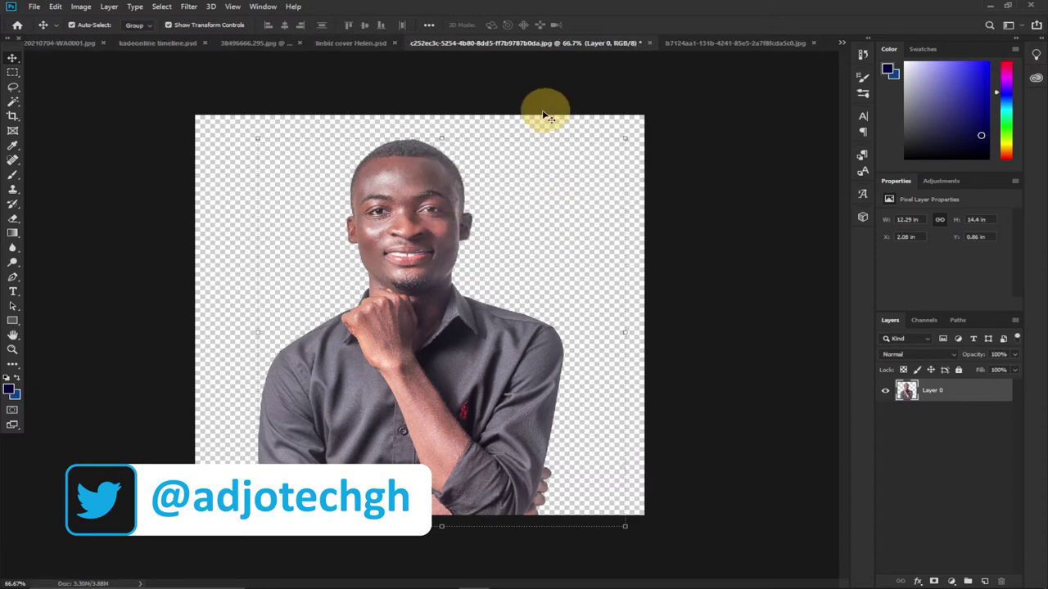
pyautogui.click(992, 8)
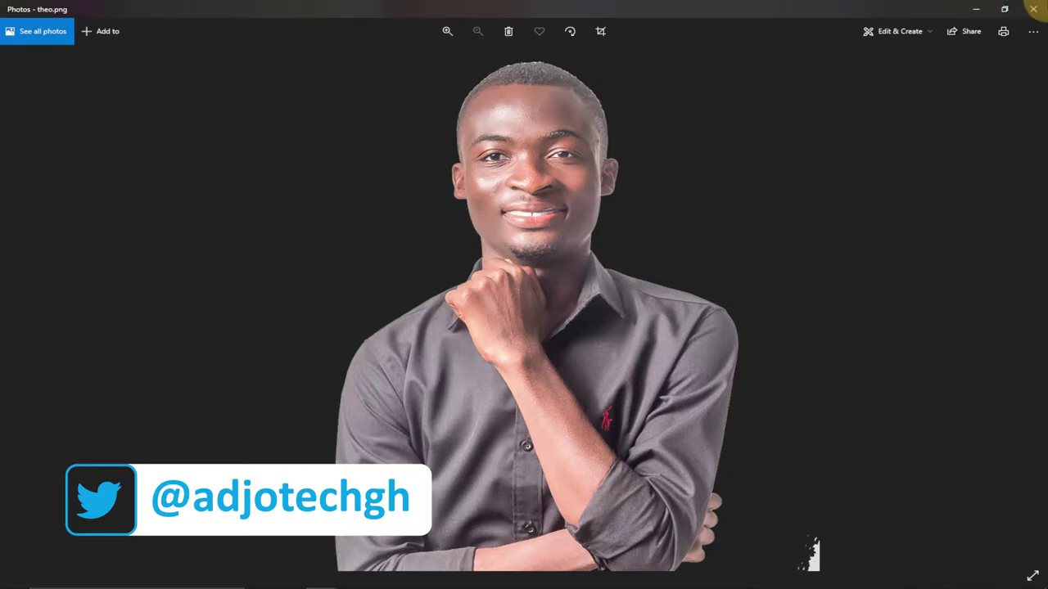
# - Close Photos and open the saved png.png from the desktop in Photoshop
pyautogui.click(1033, 8)
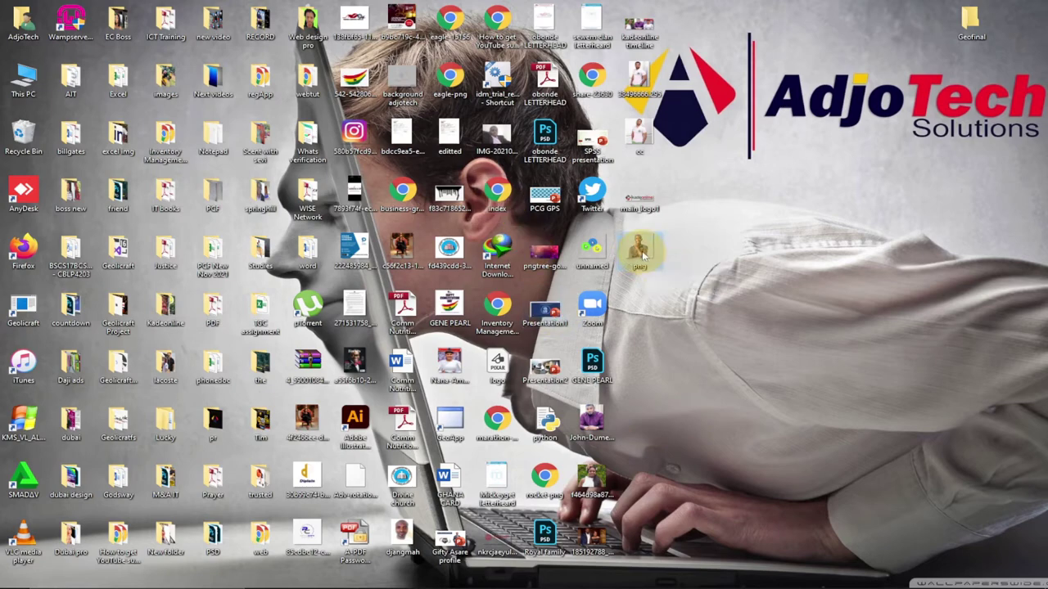
pyautogui.moveTo(415, 573)
pyautogui.moveTo(461, 579); pyautogui.dragTo(760, 24)
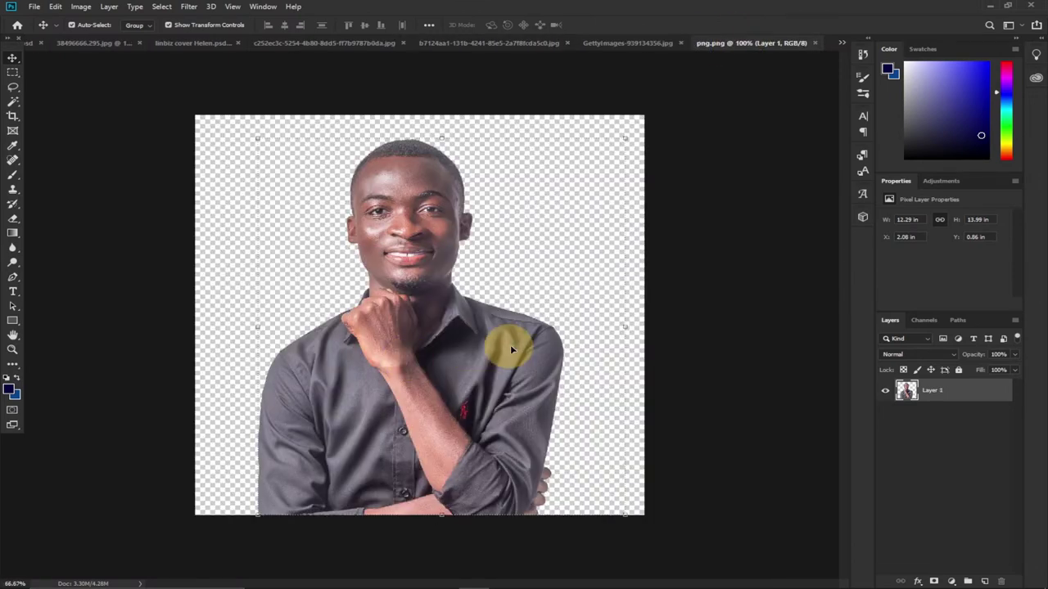
# - Copy the man into the skyline image as hidden Layer 2, then hide Layer 1 in the outdoor photo
pyautogui.moveTo(418, 252); pyautogui.dragTo(504, 260)
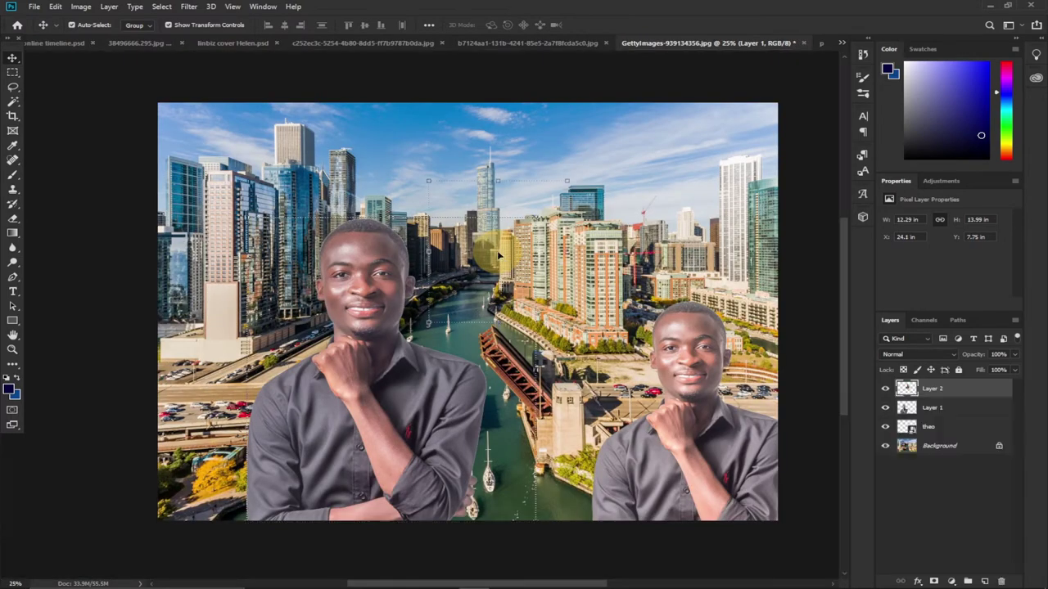
pyautogui.click(884, 389)
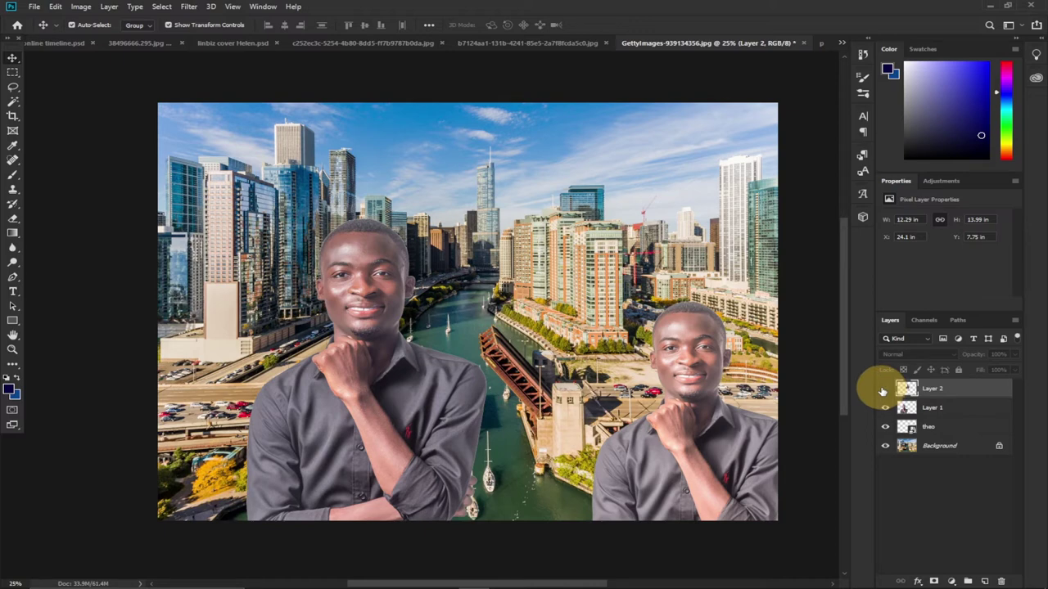
pyautogui.click(385, 41)
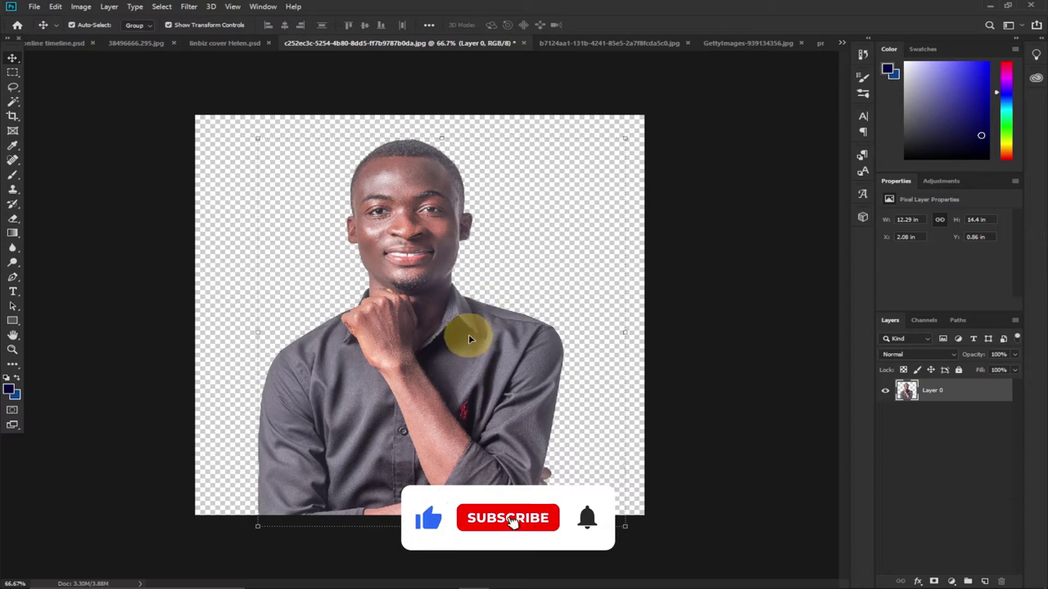
pyautogui.click(602, 43)
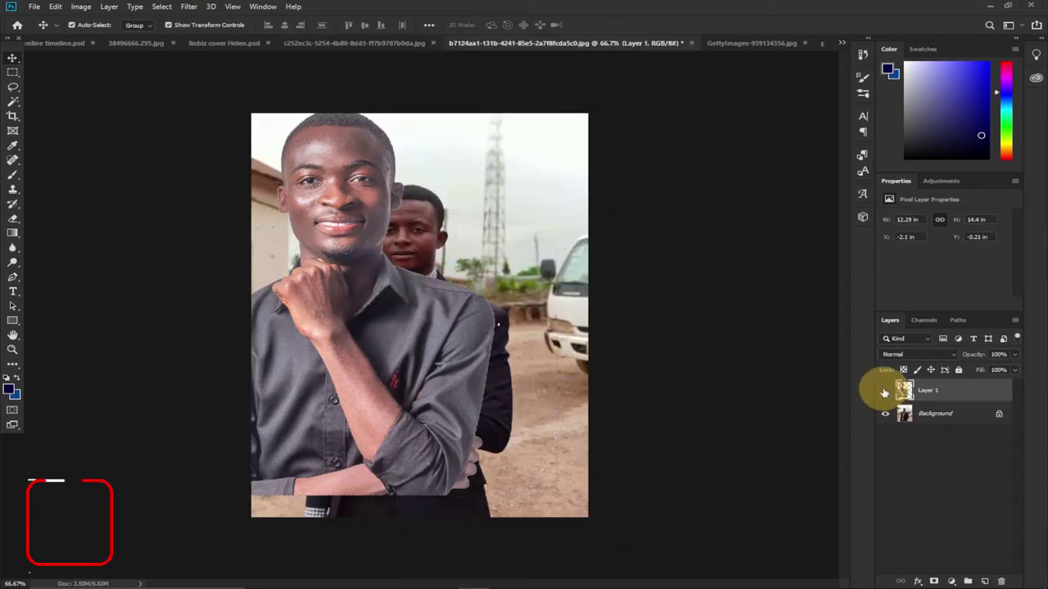
pyautogui.click(884, 392)
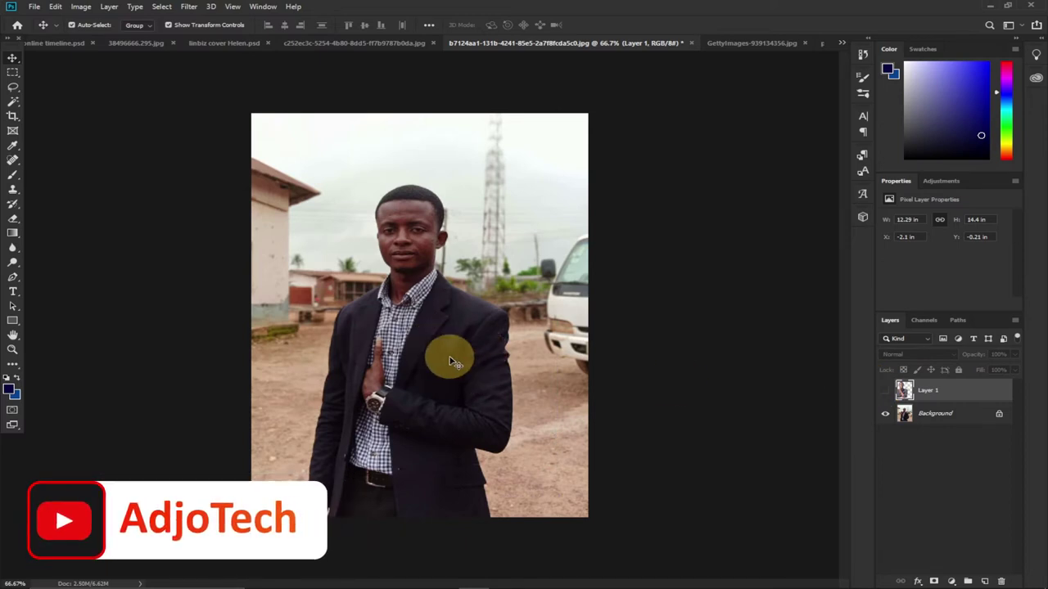
# - Unlock the outdoor photo's Background as Layer 0 and delete the old Layer 1
pyautogui.click(13, 101)
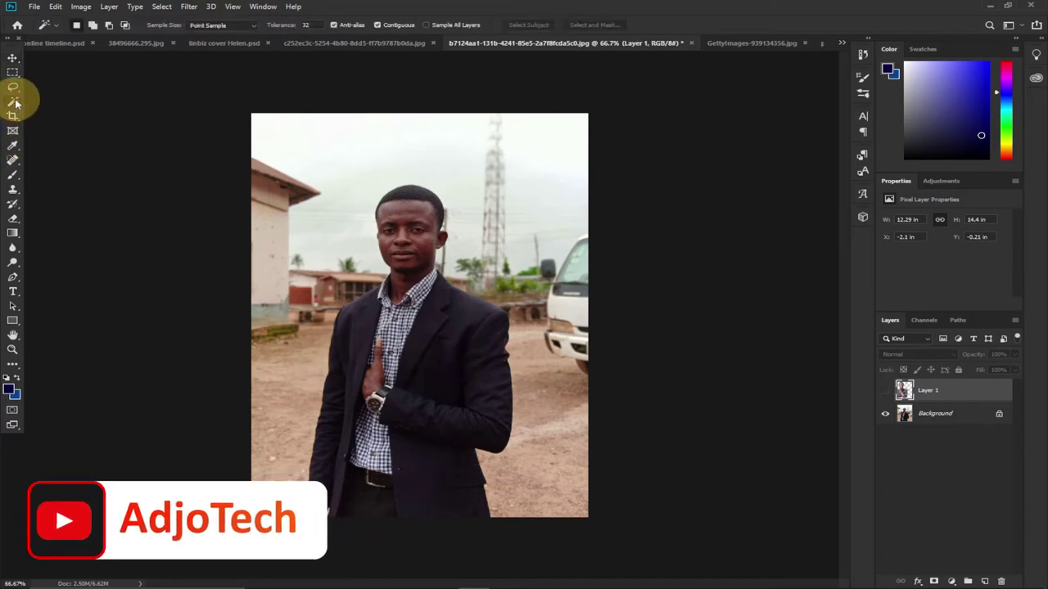
pyautogui.doubleClick(986, 422)
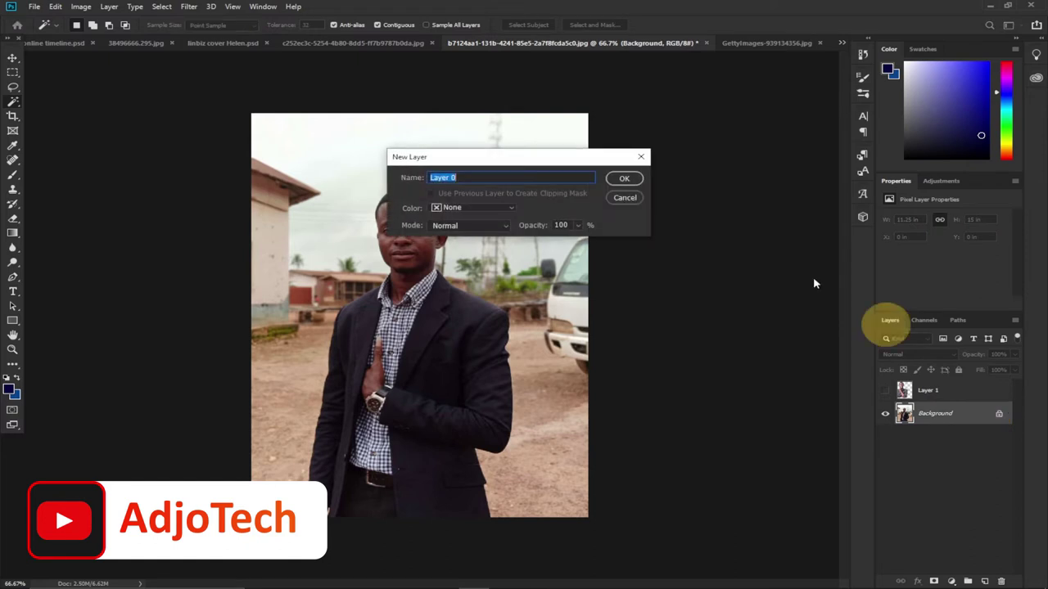
pyautogui.click(633, 179)
pyautogui.moveTo(972, 391); pyautogui.dragTo(1000, 581)
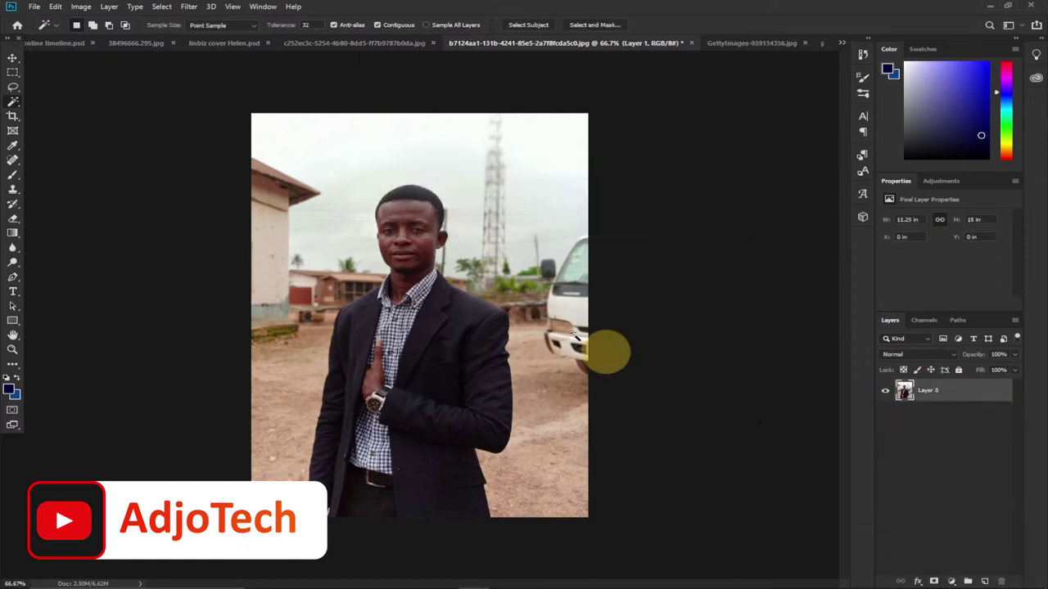
# - Try Magic Wand selections on the building wall, sky, trees and grass
pyautogui.rightClick(13, 102)
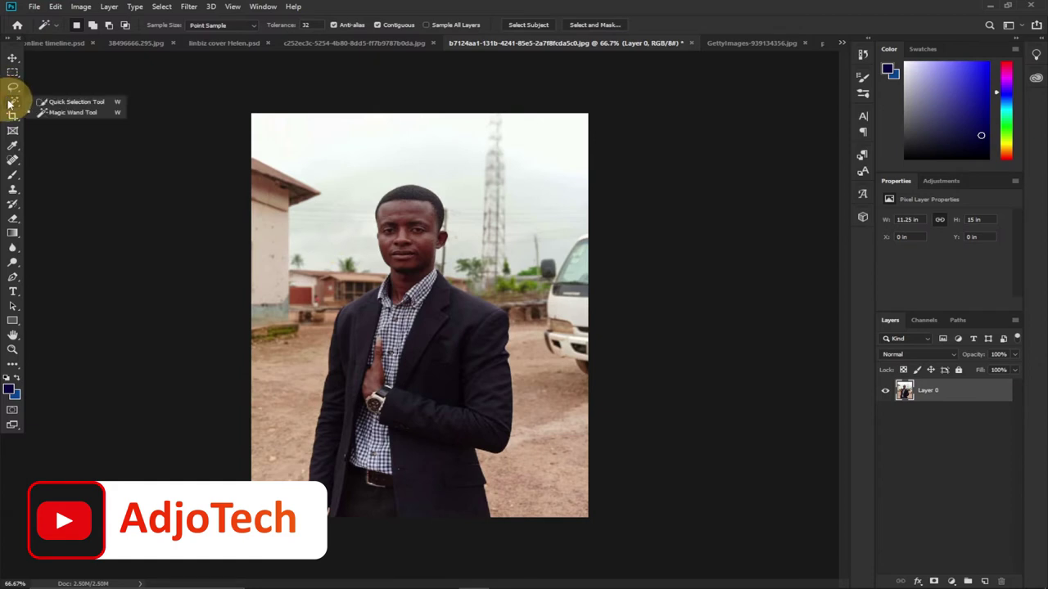
pyautogui.click(51, 116)
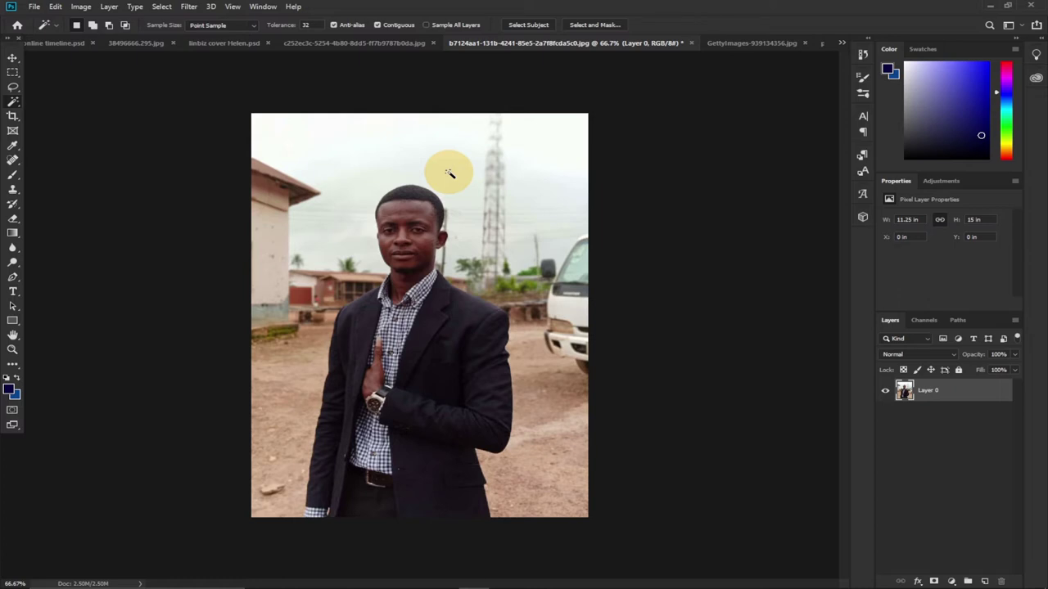
pyautogui.click(270, 244)
pyautogui.click(516, 204)
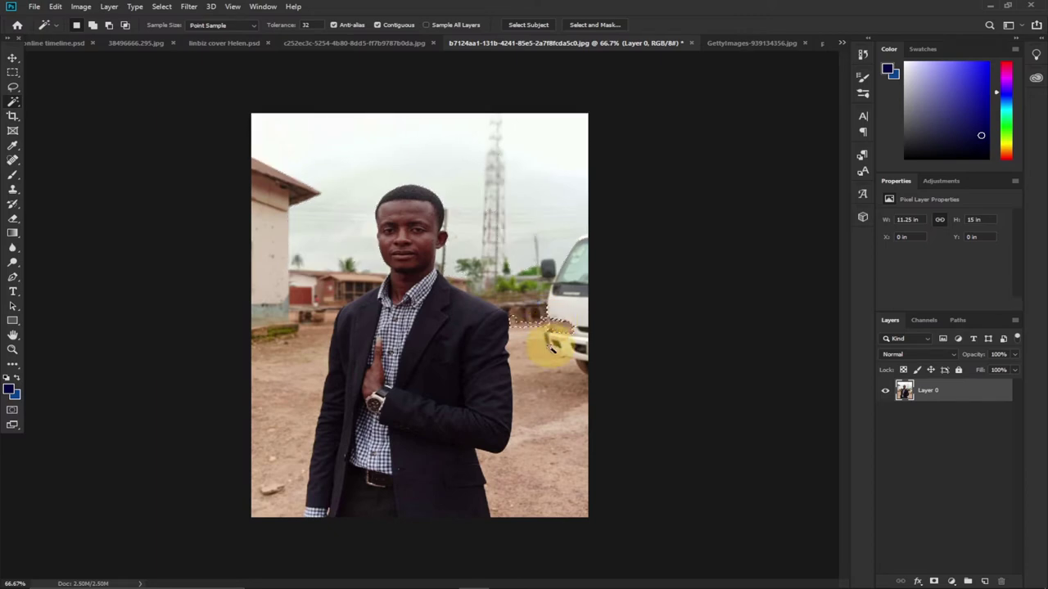
pyautogui.click(524, 315)
pyautogui.click(296, 324)
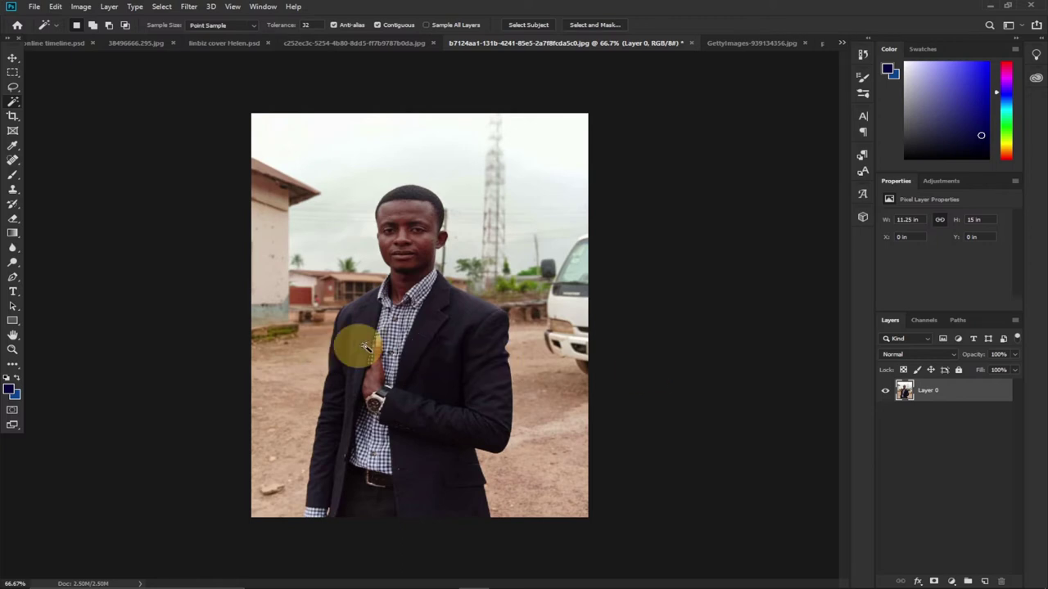
pyautogui.click(13, 278)
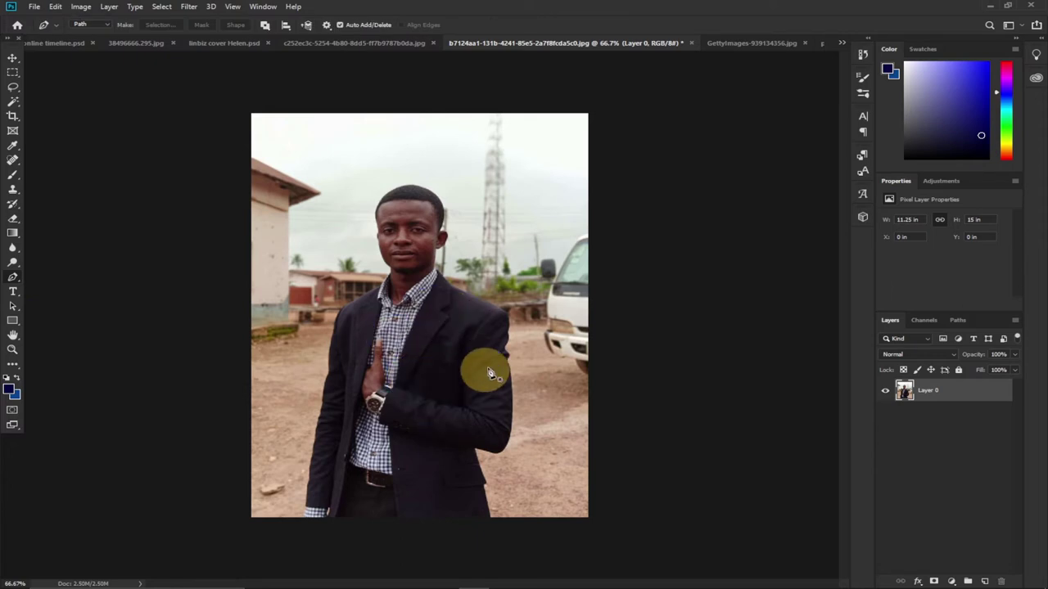
# - Zoom in on the man's jacket to 200%
pyautogui.click(13, 349)
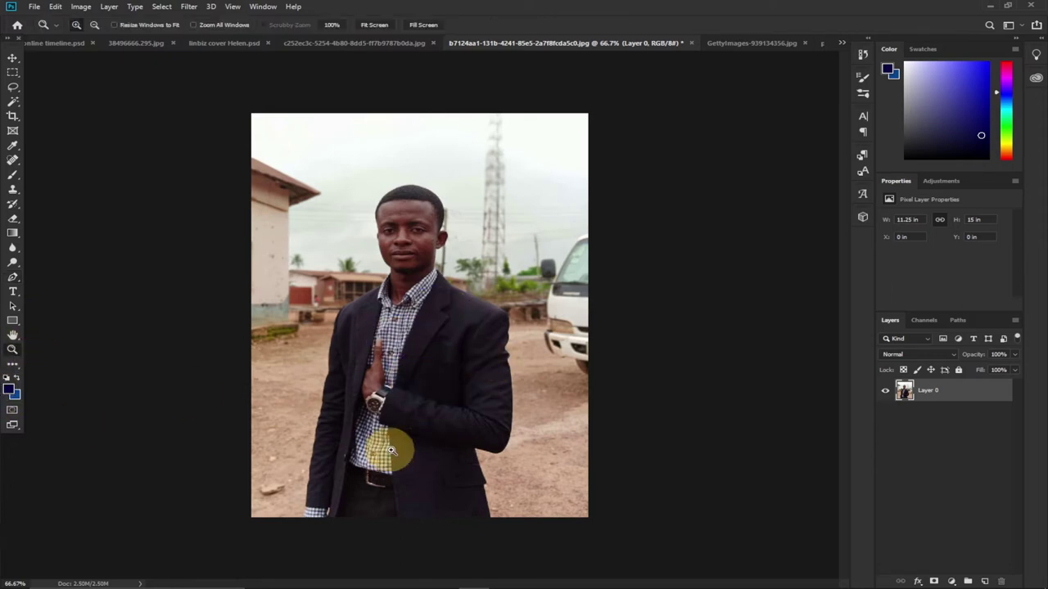
pyautogui.click(411, 448)
pyautogui.click(412, 448)
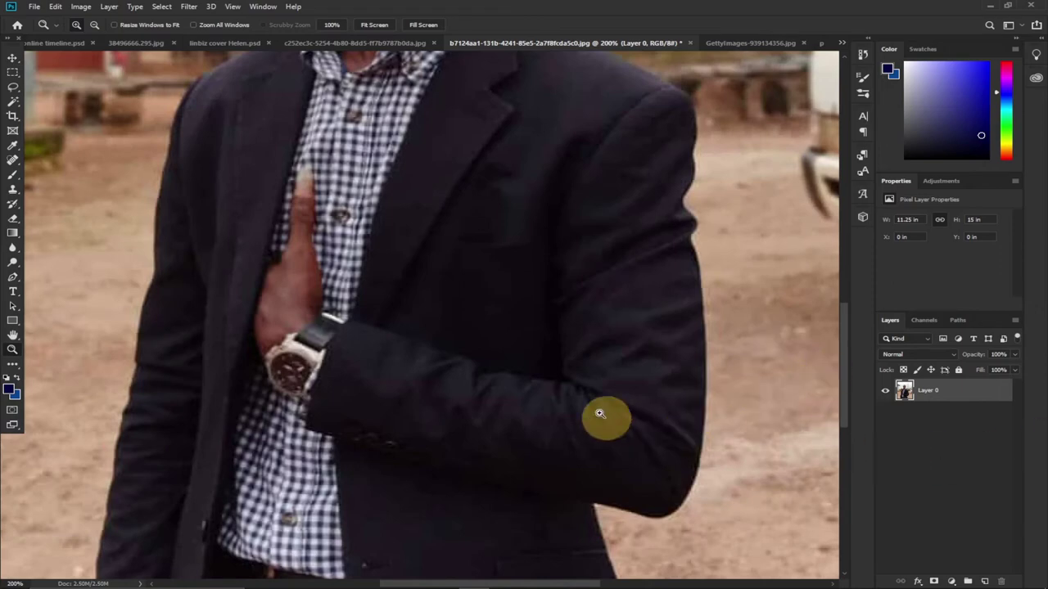
# - Start a pen path at the jacket's lower edge, curving it around the elbow and up the sleeve
pyautogui.click(13, 279)
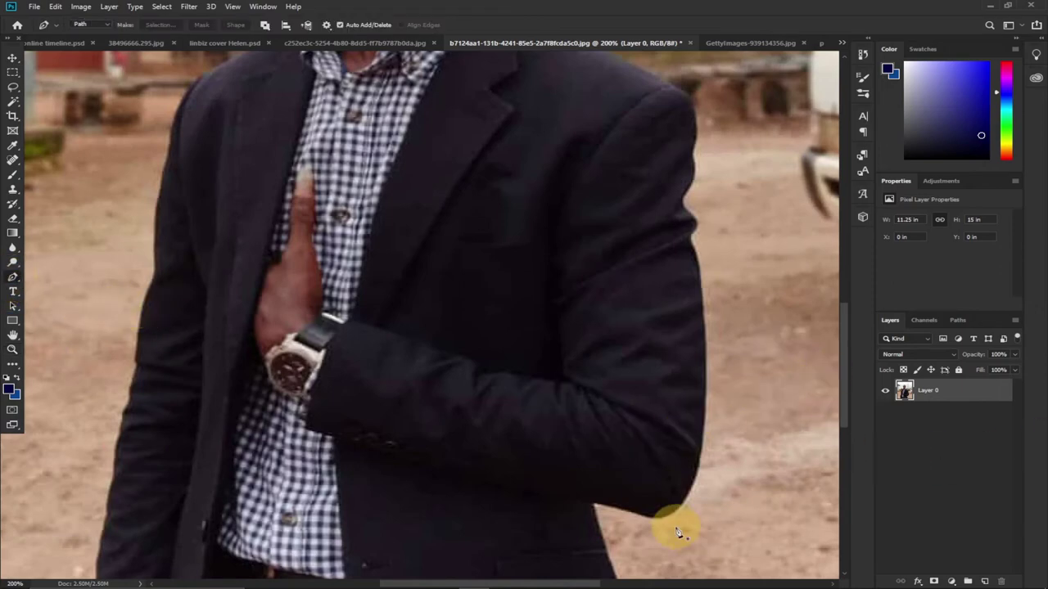
pyautogui.click(594, 505)
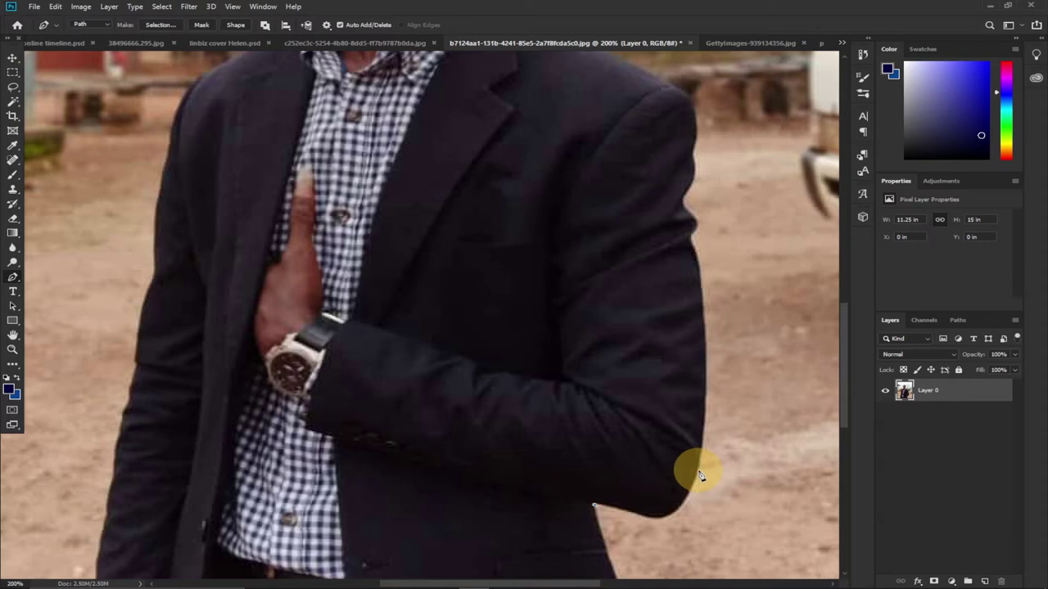
pyautogui.click(699, 472)
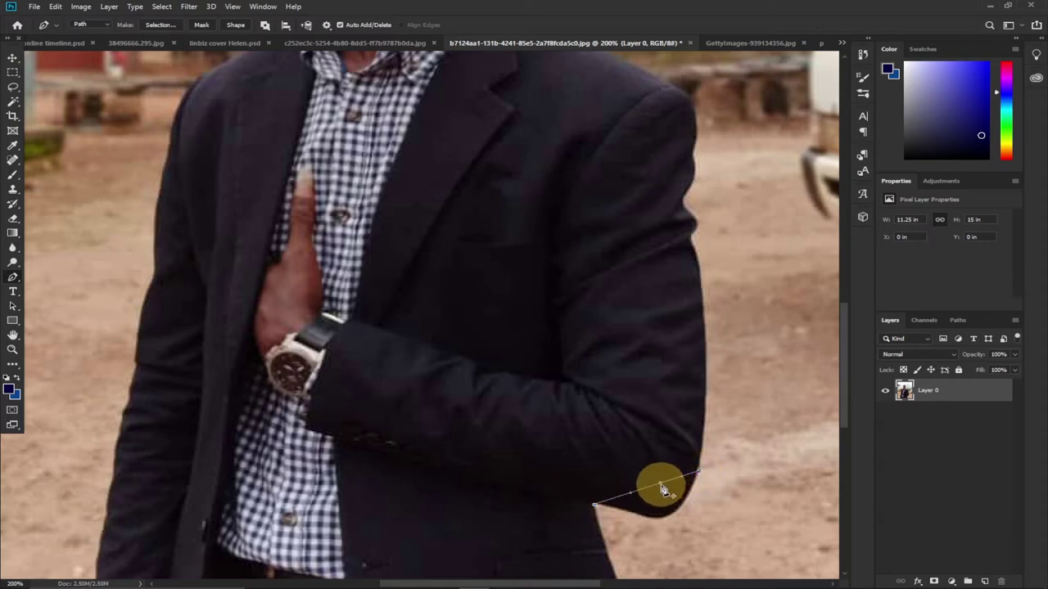
pyautogui.moveTo(662, 488); pyautogui.dragTo(692, 493)
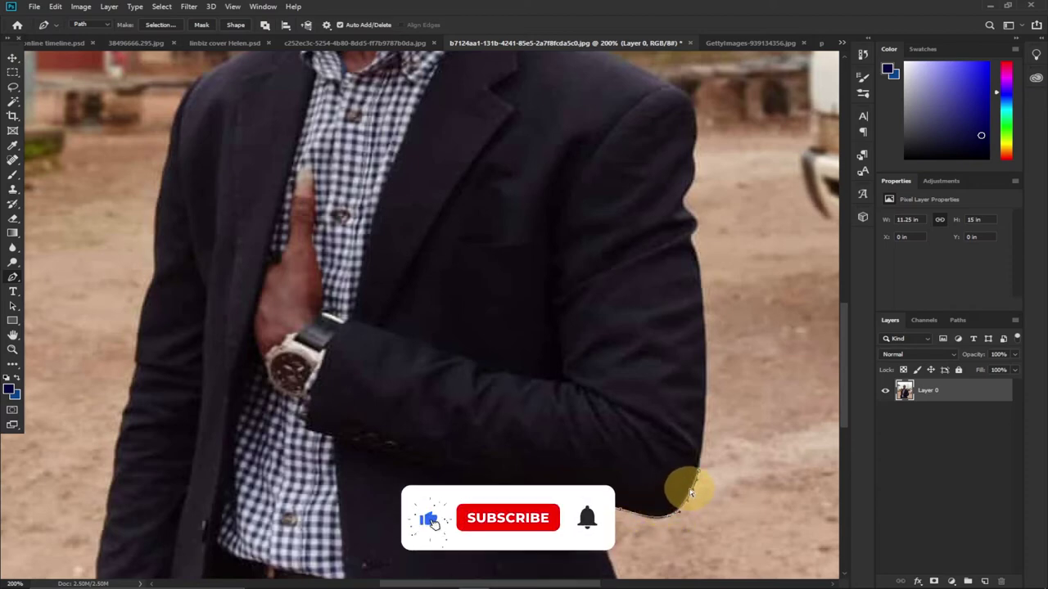
pyautogui.click(691, 238)
pyautogui.moveTo(695, 322); pyautogui.dragTo(703, 319)
# - Continue the pen path over the shoulder curve up to the collar
pyautogui.scroll(3, 838, 394)
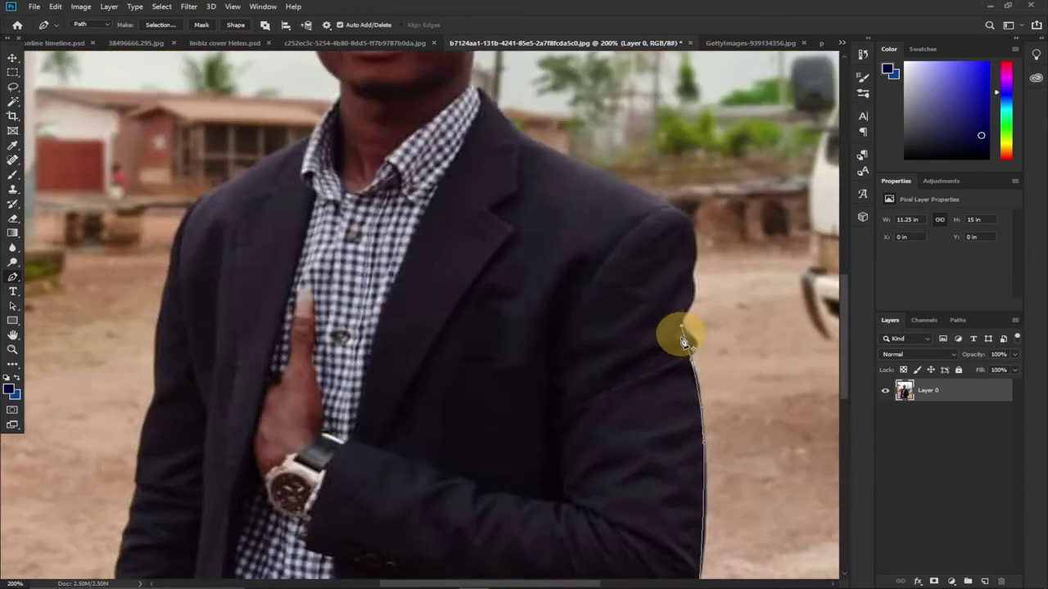
pyautogui.click(530, 139)
pyautogui.moveTo(627, 264); pyautogui.dragTo(683, 218)
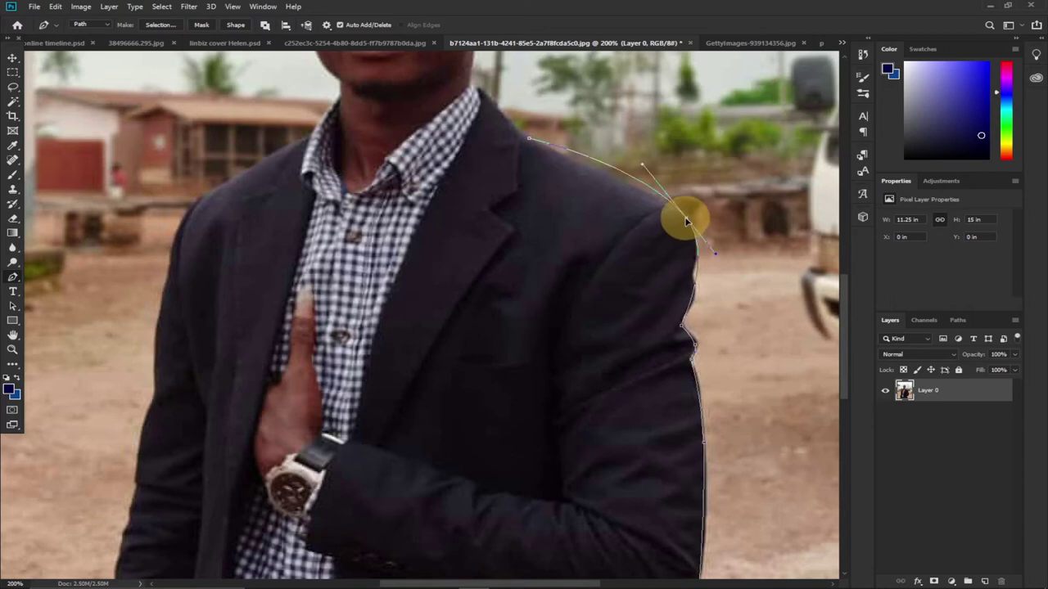
pyautogui.click(613, 175)
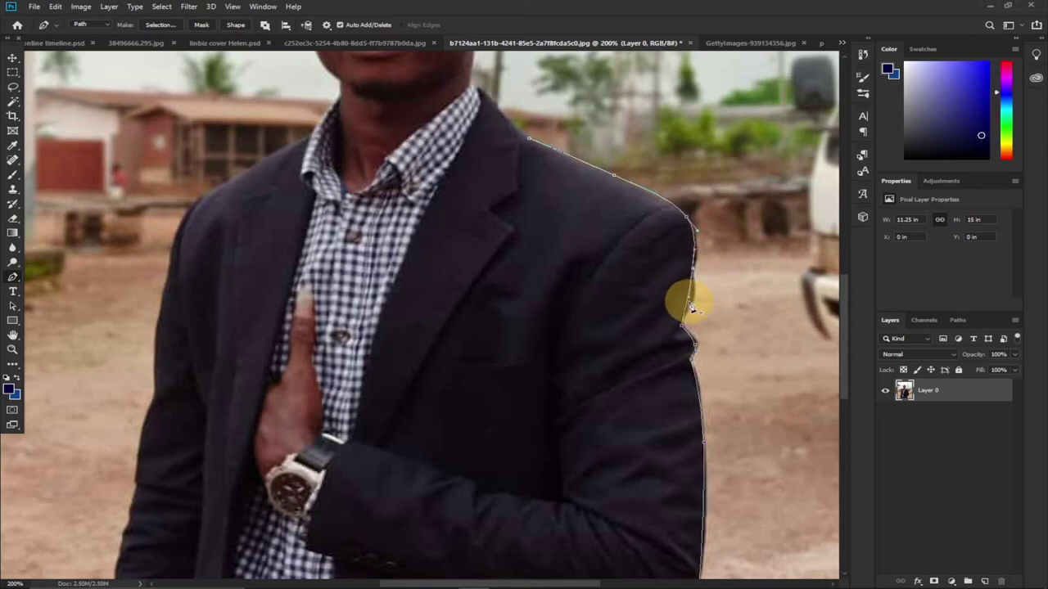
pyautogui.moveTo(843, 383); pyautogui.dragTo(844, 328)
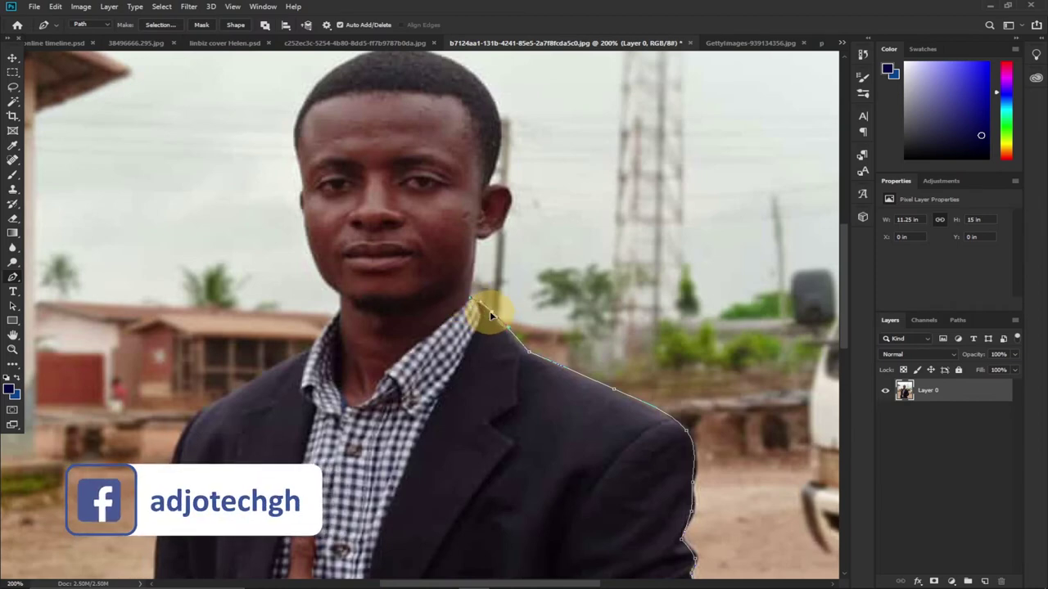
# - Extend the path from the collar up beside the neck and curve it around the ear
pyautogui.click(522, 346)
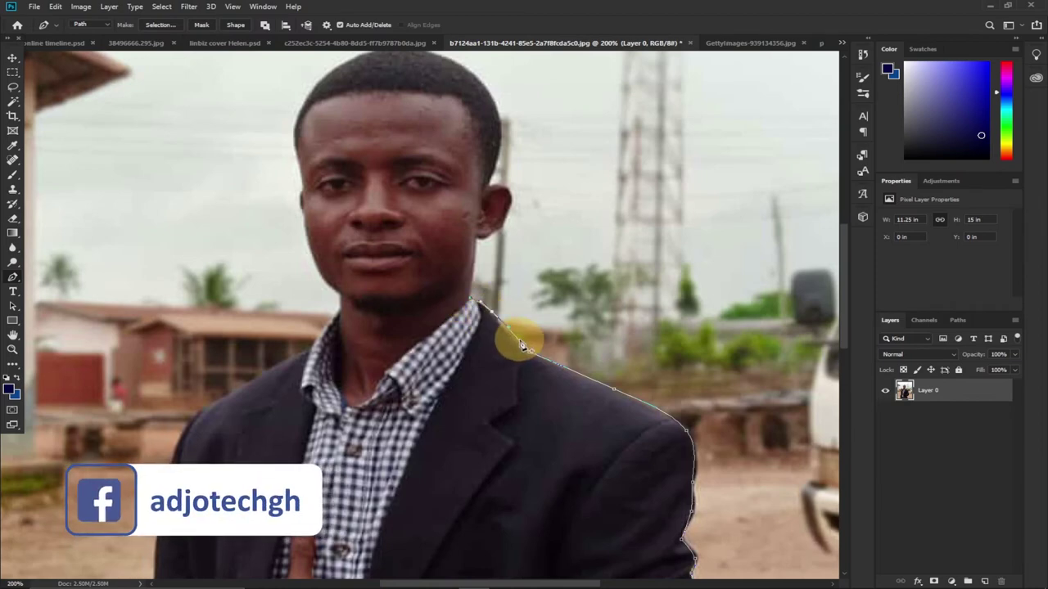
pyautogui.click(477, 241)
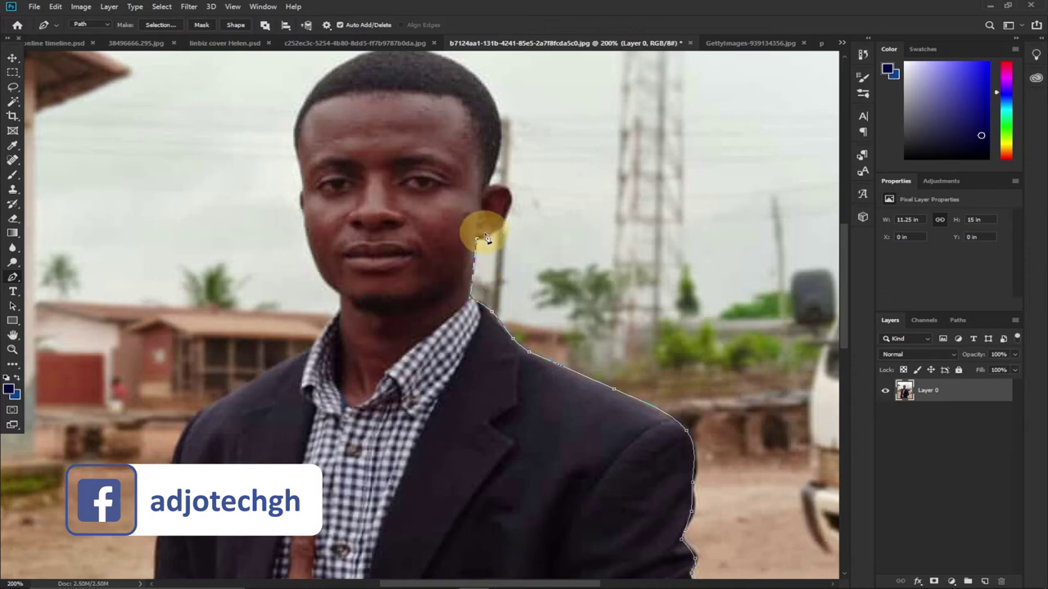
pyautogui.moveTo(489, 188)
pyautogui.mouseDown()
pyautogui.moveTo(490, 212)
pyautogui.moveTo(515, 207)
pyautogui.moveTo(506, 200)
pyautogui.mouseUp()
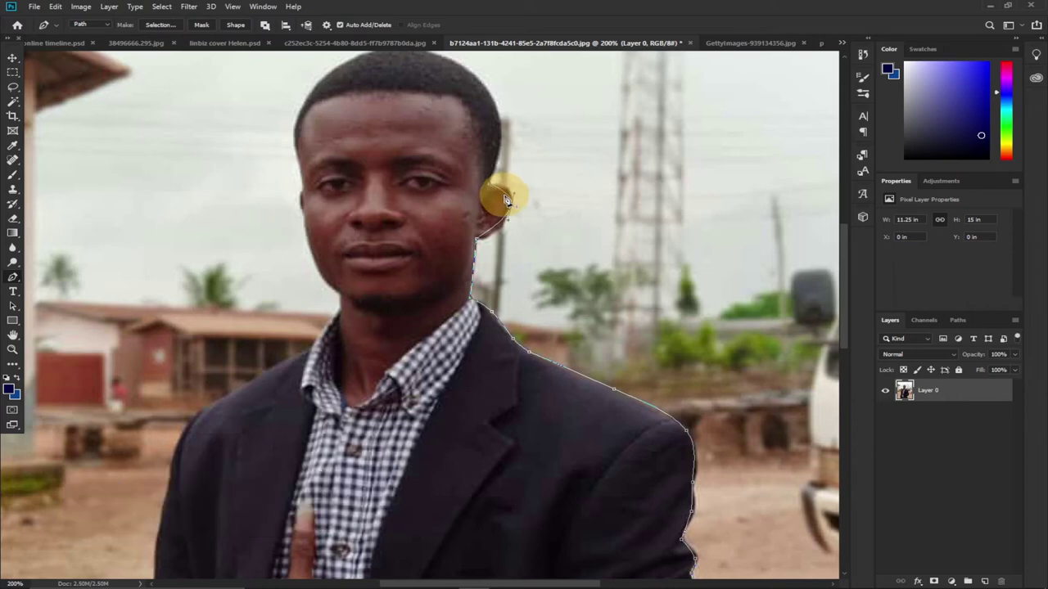
pyautogui.moveTo(505, 191)
pyautogui.mouseDown()
pyautogui.moveTo(492, 238)
pyautogui.moveTo(492, 193)
pyautogui.mouseUp()
pyautogui.moveTo(842, 319); pyautogui.dragTo(842, 300)
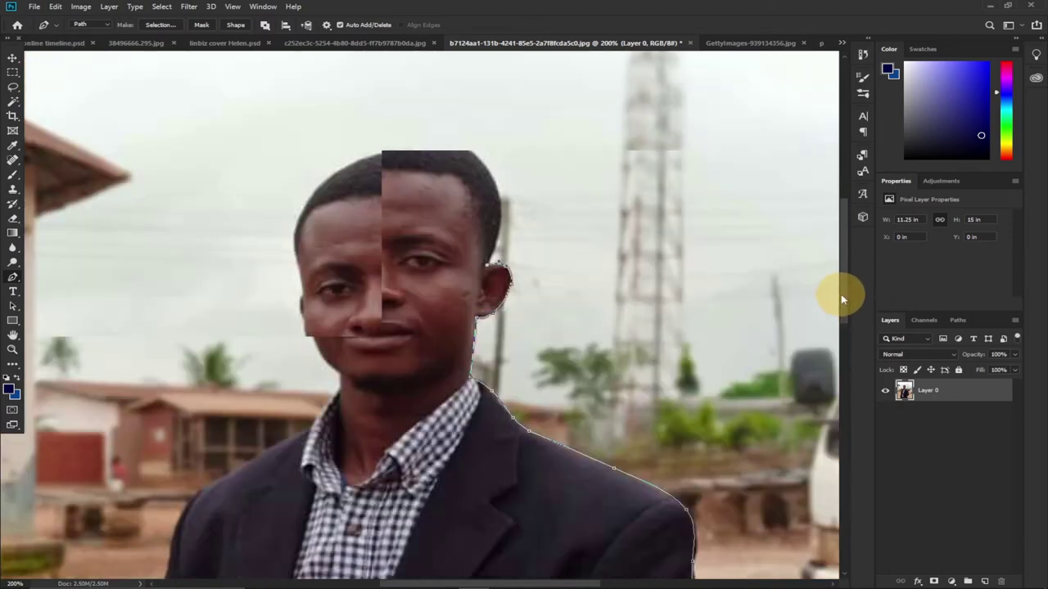
# - Curve the path over the top of the head and down the left side of the face
pyautogui.click(303, 287)
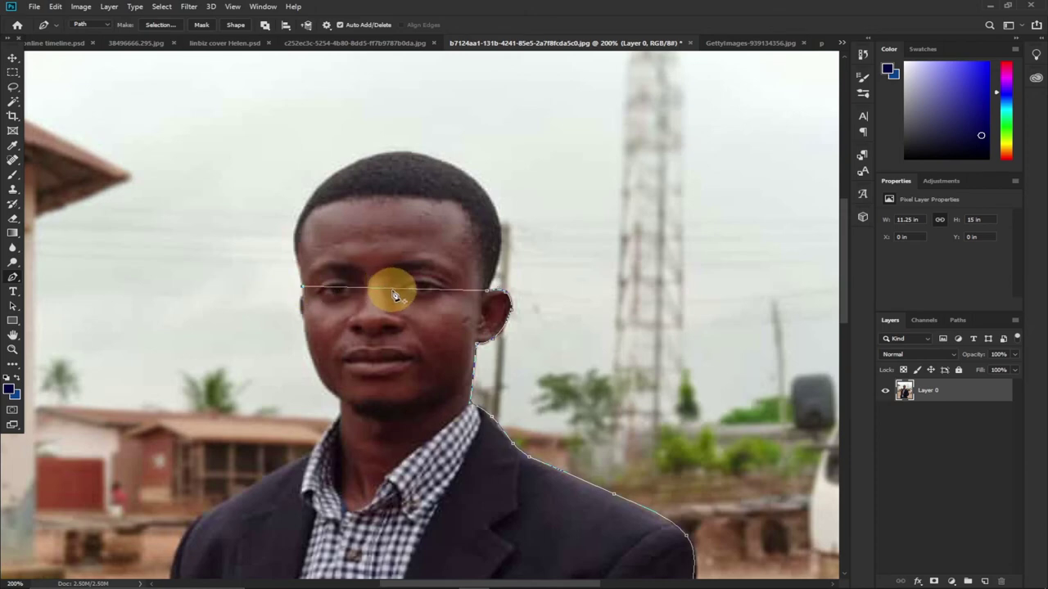
pyautogui.moveTo(395, 295); pyautogui.dragTo(397, 155)
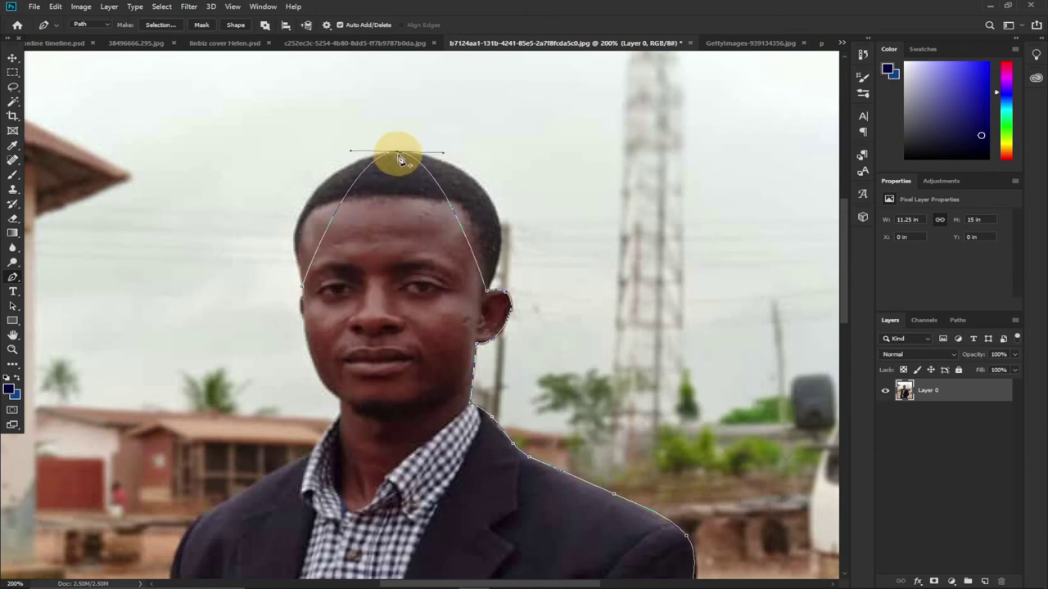
pyautogui.moveTo(459, 217); pyautogui.dragTo(493, 201)
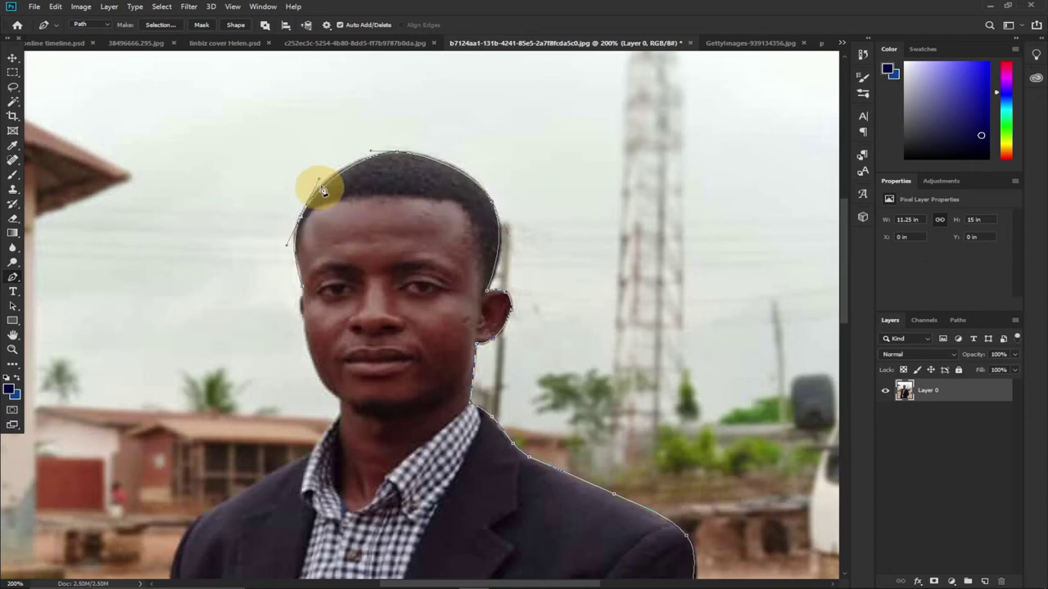
pyautogui.click(330, 185)
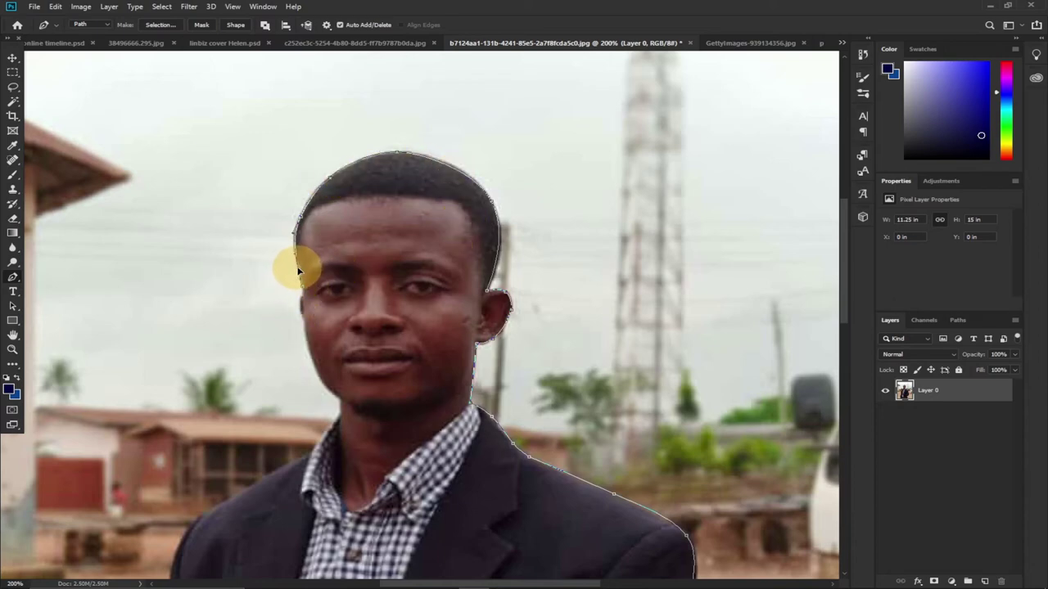
pyautogui.moveTo(340, 402); pyautogui.dragTo(300, 318)
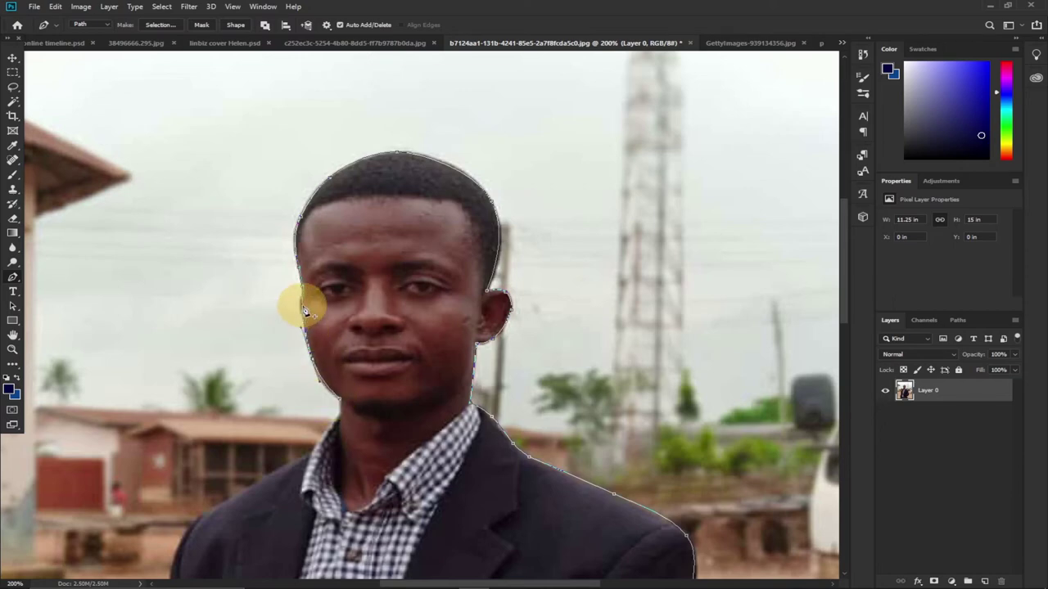
pyautogui.moveTo(302, 310); pyautogui.dragTo(302, 293)
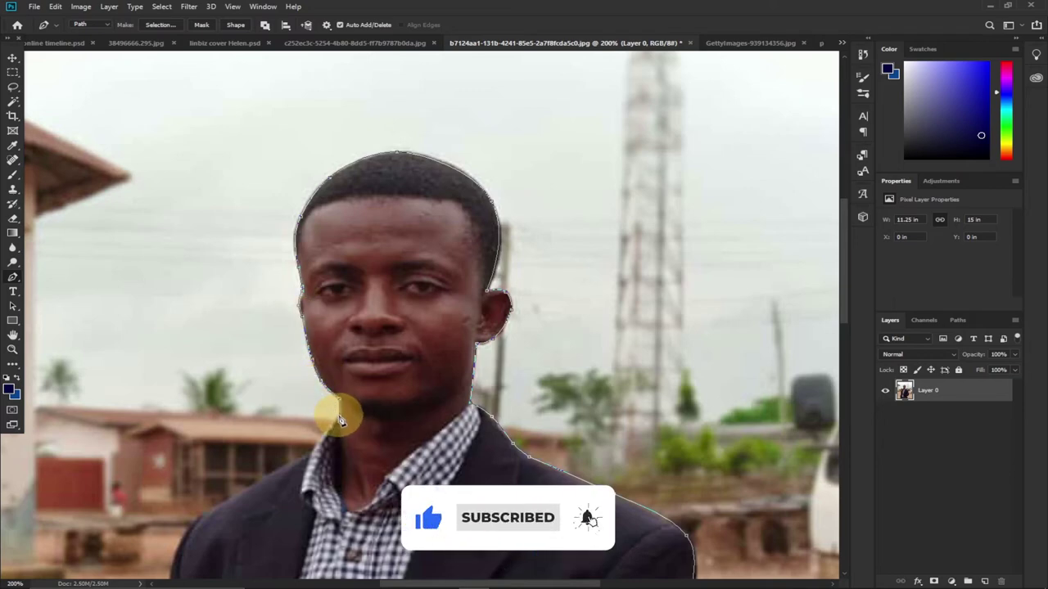
pyautogui.moveTo(849, 302); pyautogui.dragTo(838, 376)
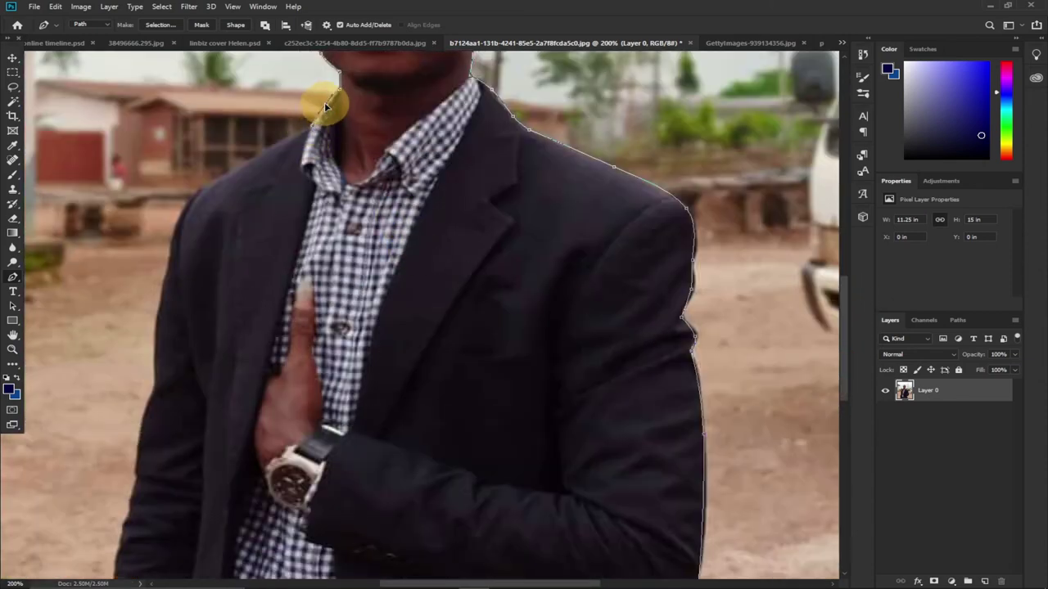
# - Trace the path along the left shoulder and down the jacket's left edge to its lower-left corner
pyautogui.click(152, 387)
pyautogui.moveTo(219, 280); pyautogui.dragTo(190, 202)
pyautogui.moveTo(244, 148); pyautogui.dragTo(218, 183)
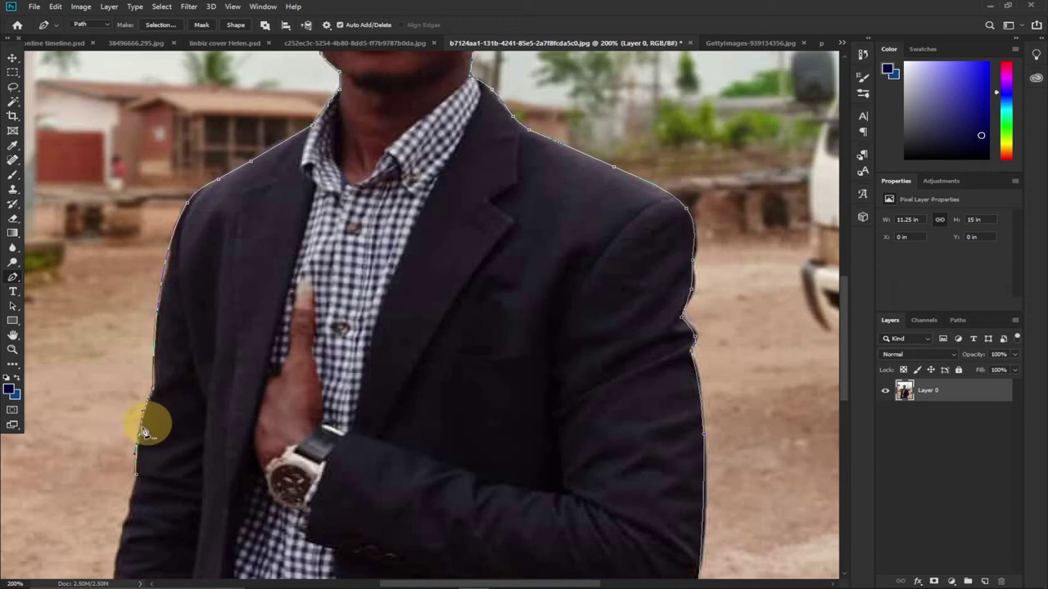
pyautogui.moveTo(846, 343); pyautogui.dragTo(842, 403)
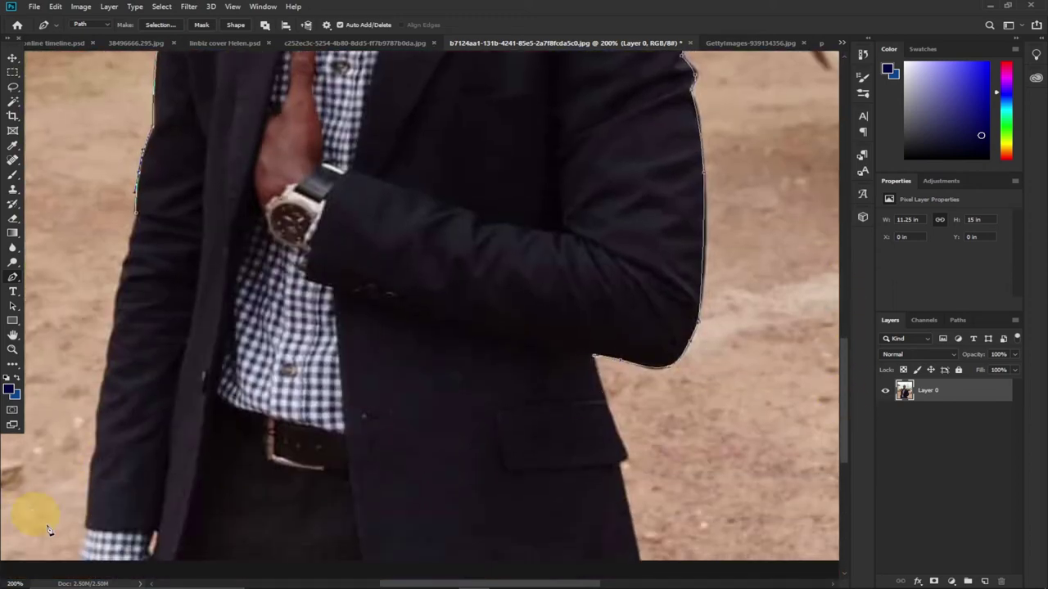
pyautogui.click(81, 558)
pyautogui.moveTo(116, 350); pyautogui.dragTo(110, 344)
pyautogui.click(106, 419)
# - Run the path along the photo's bottom, up the jacket's right edge to the sleeve, and close it
pyautogui.click(638, 560)
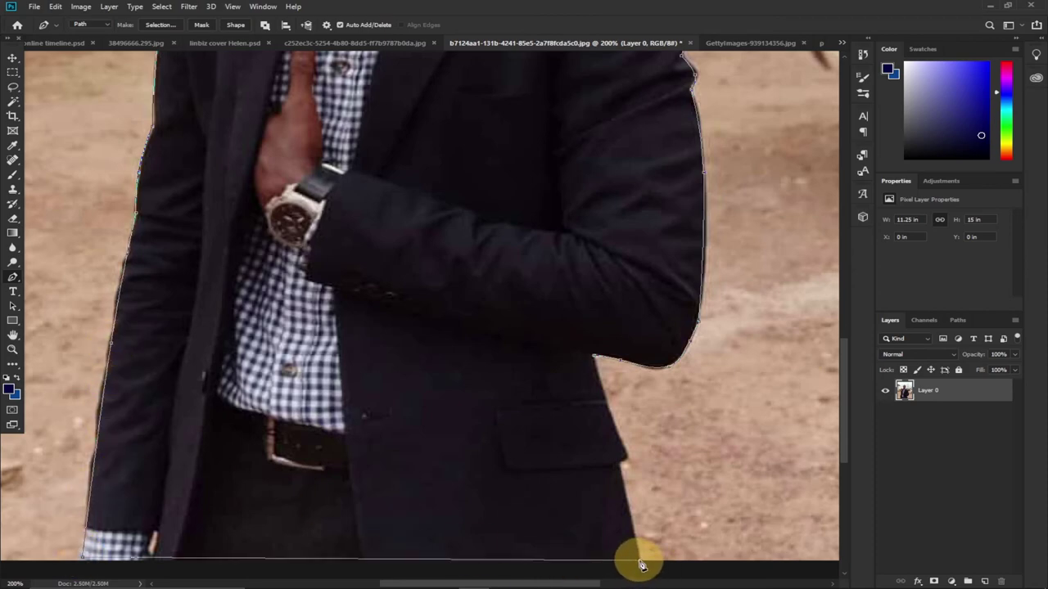
pyautogui.click(625, 460)
pyautogui.click(594, 360)
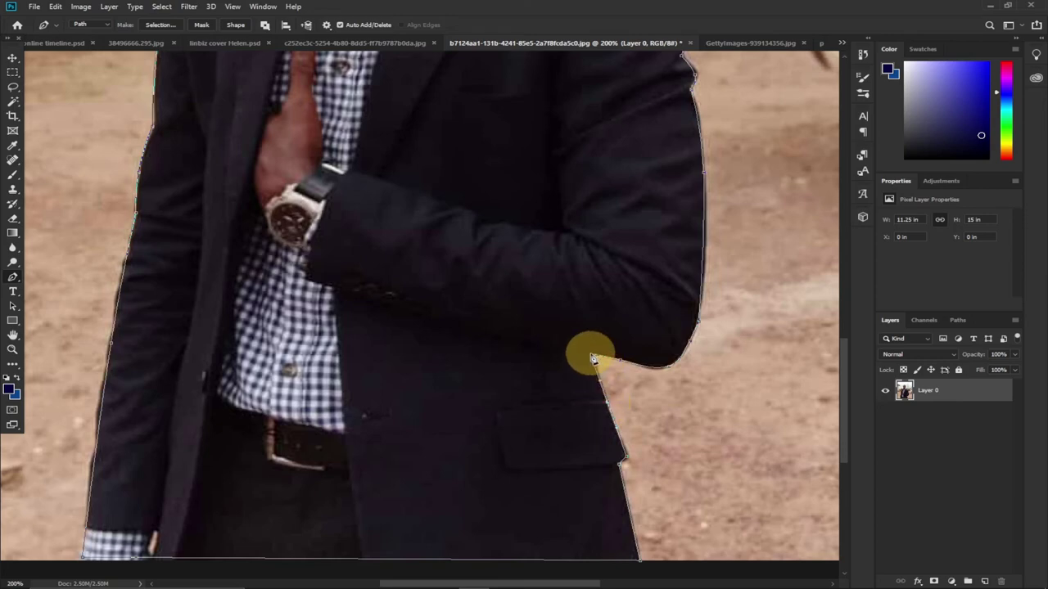
pyautogui.click(597, 361)
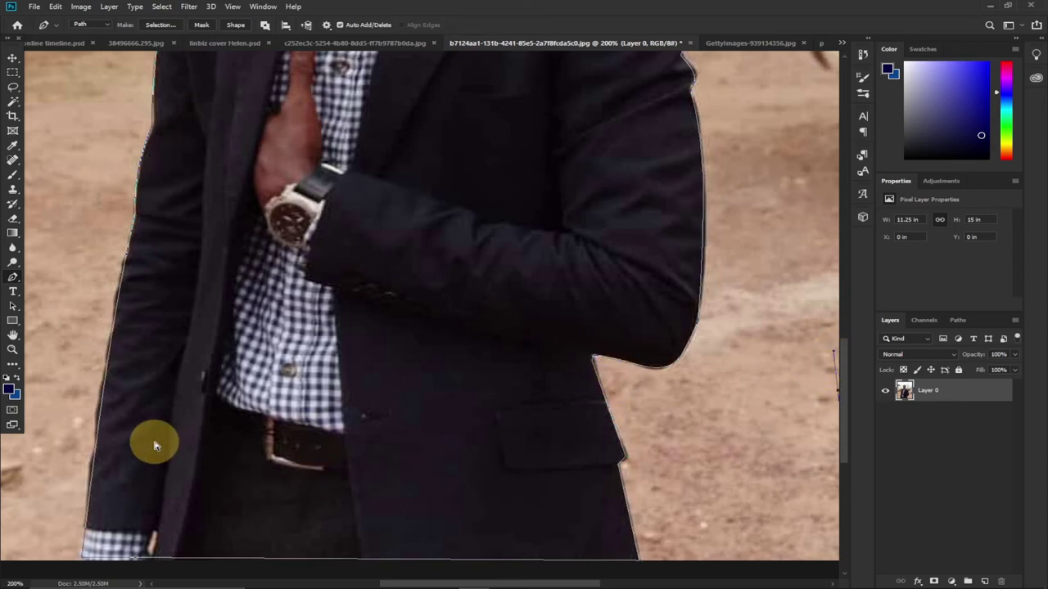
# - Convert the closed path to a selection with 0-pixel feather and cut the man out
pyautogui.rightClick(472, 161)
pyautogui.click(509, 206)
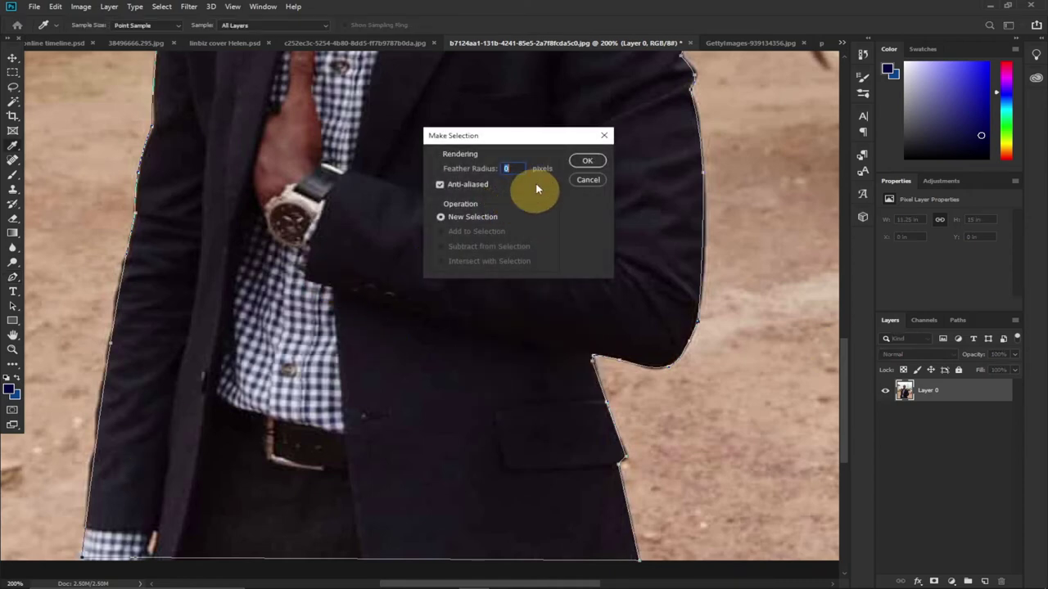
pyautogui.click(586, 163)
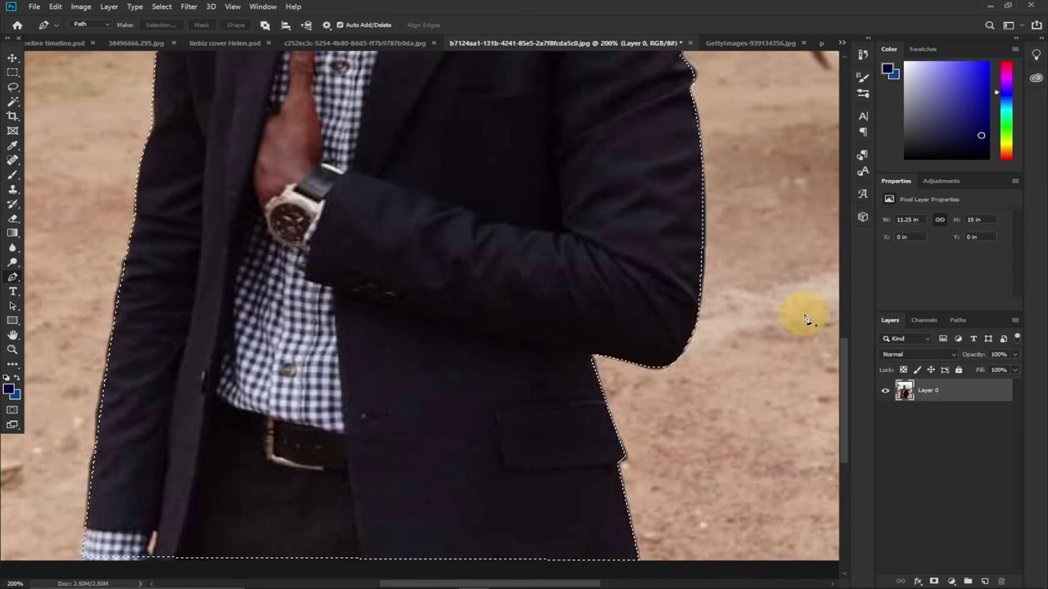
pyautogui.moveTo(842, 410); pyautogui.dragTo(843, 286)
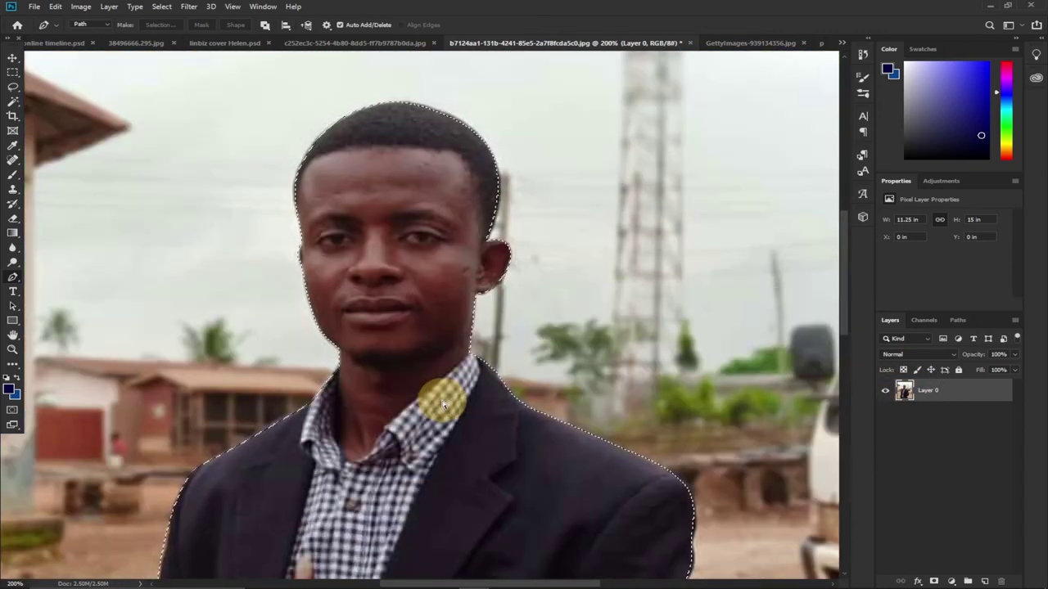
pyautogui.click(55, 6)
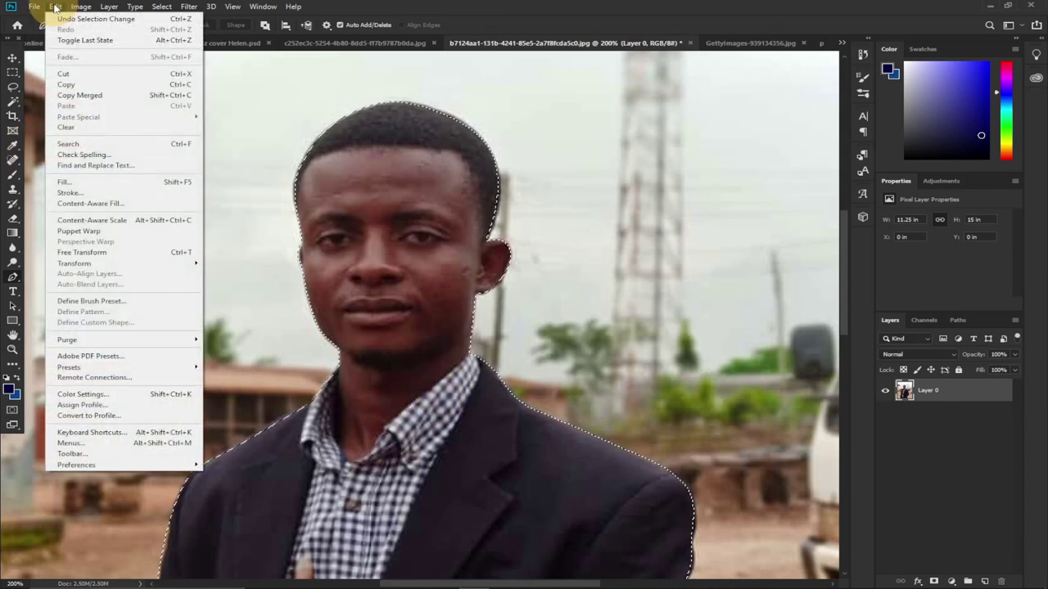
pyautogui.click(72, 74)
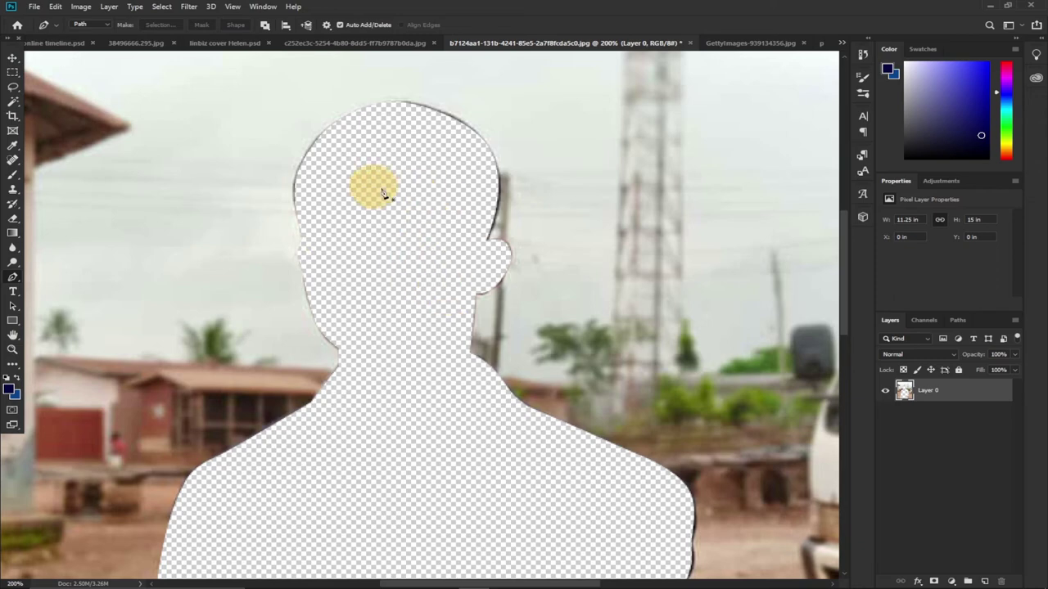
# - Paste the cut-out man into the GettyImages city-skyline composite
pyautogui.click(739, 43)
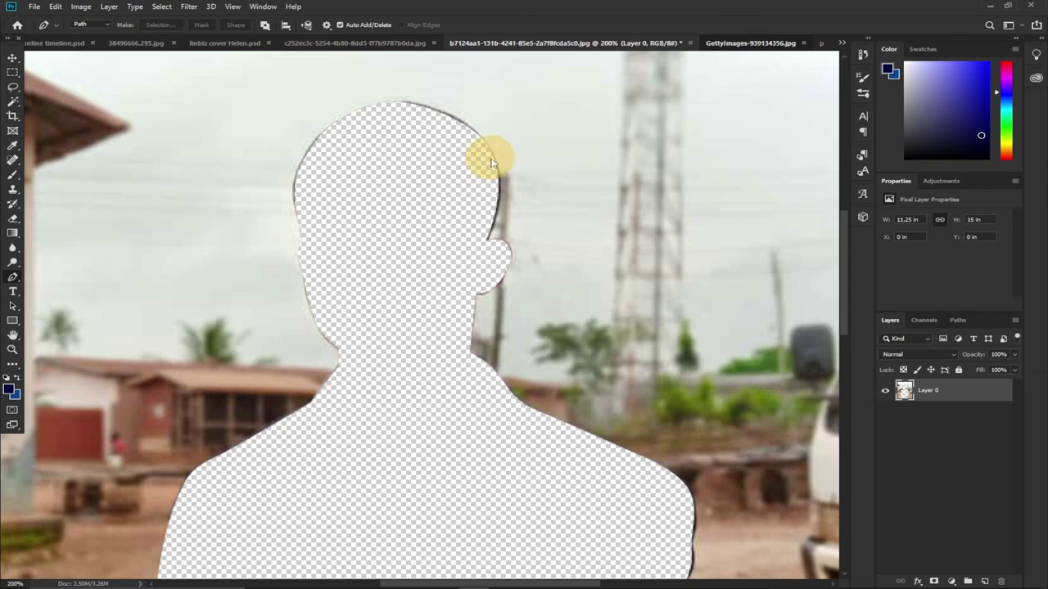
pyautogui.click(61, 10)
pyautogui.click(76, 106)
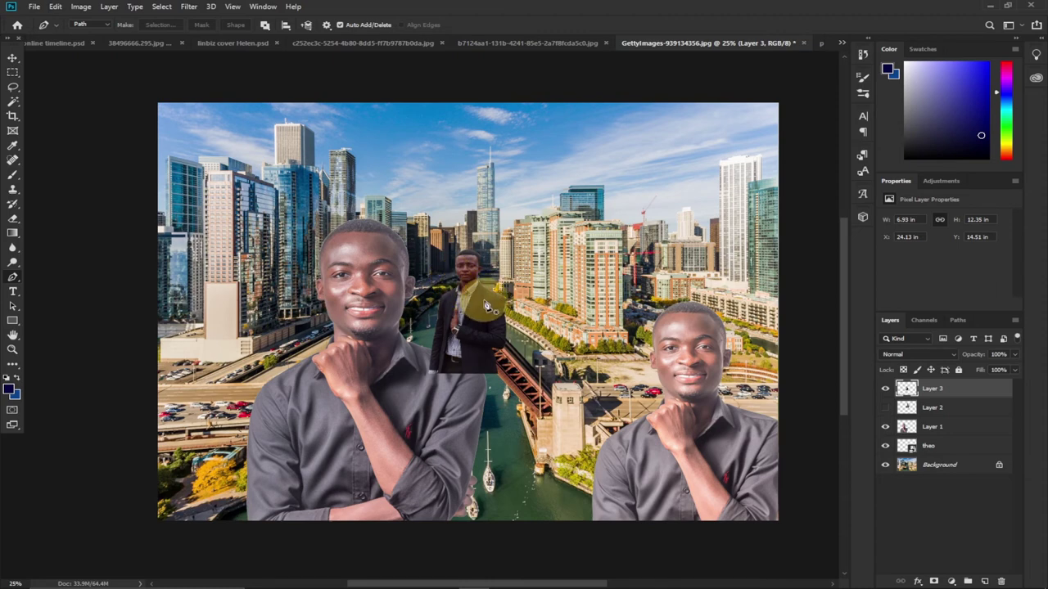
# - Enlarge the man with Free Transform, centre him lower in the scene, then return to the cutout photo
pyautogui.click(12, 58)
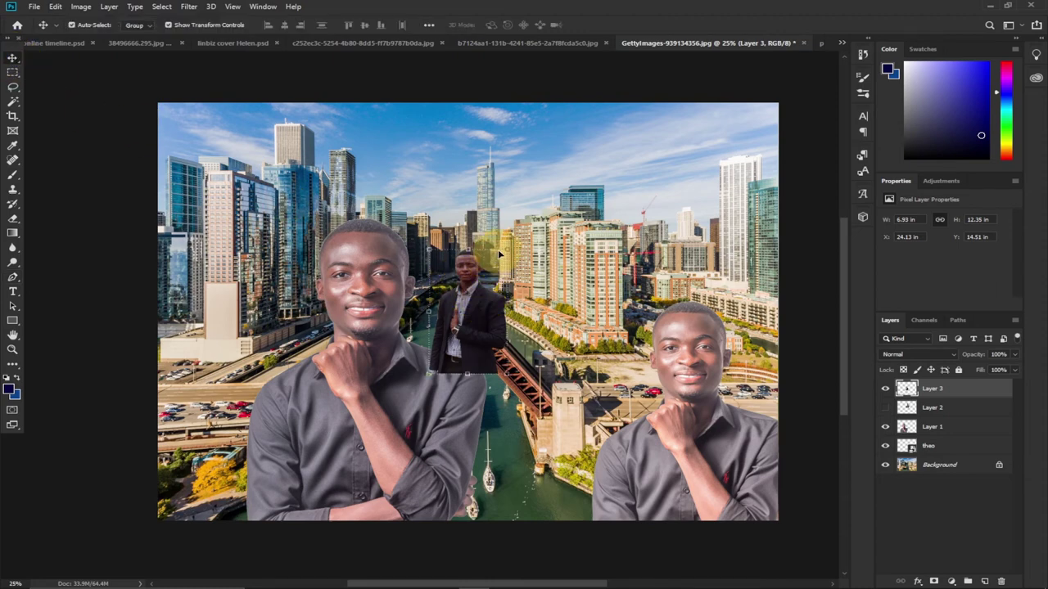
pyautogui.moveTo(508, 247); pyautogui.dragTo(581, 131)
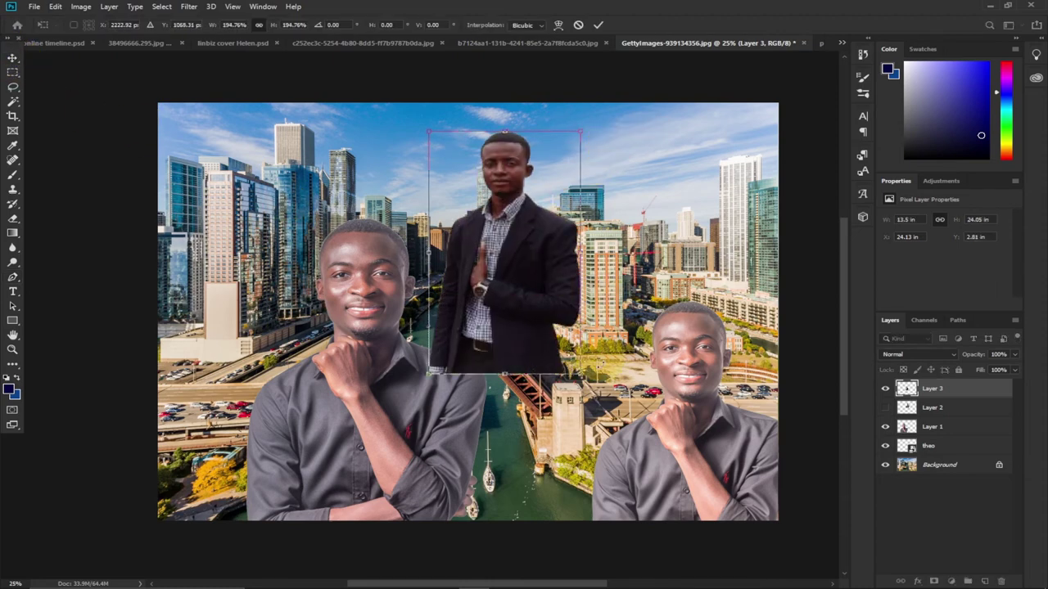
pyautogui.moveTo(580, 374); pyautogui.dragTo(648, 494)
pyautogui.moveTo(592, 417); pyautogui.dragTo(586, 452)
pyautogui.click(598, 25)
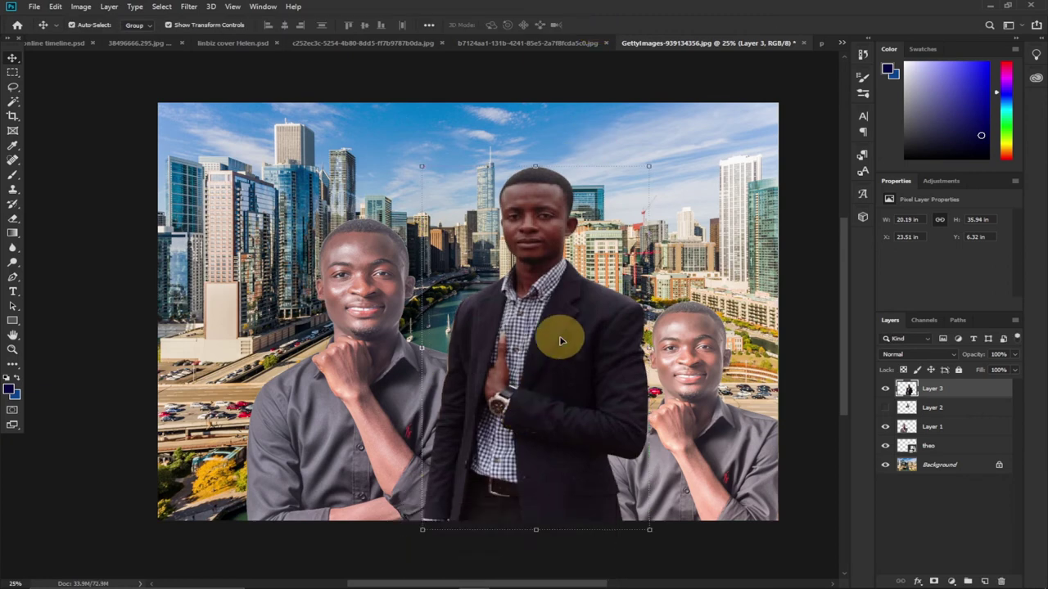
pyautogui.moveTo(563, 361); pyautogui.dragTo(551, 378)
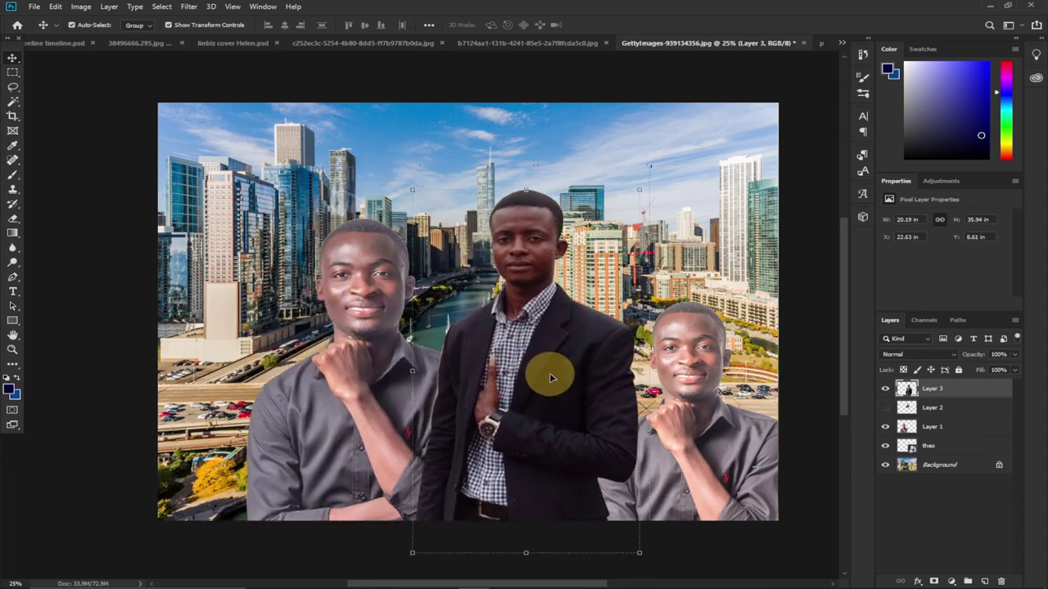
pyautogui.click(541, 42)
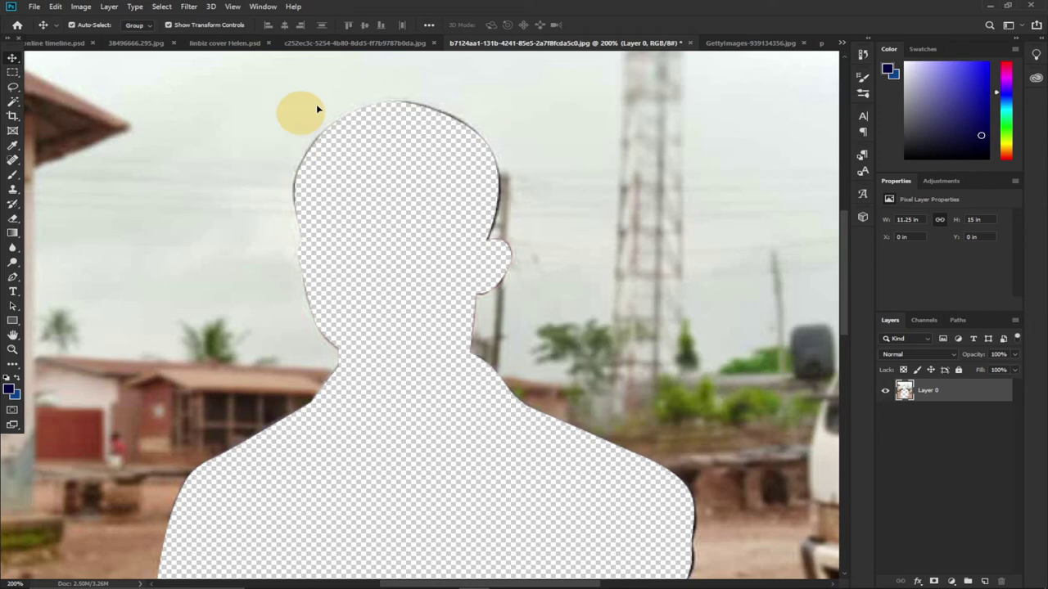
# - Start a new document with Ctrl+N, showing the 499 × 889 pixel clipboard preset
pyautogui.click(35, 6)
pyautogui.click(33, 8)
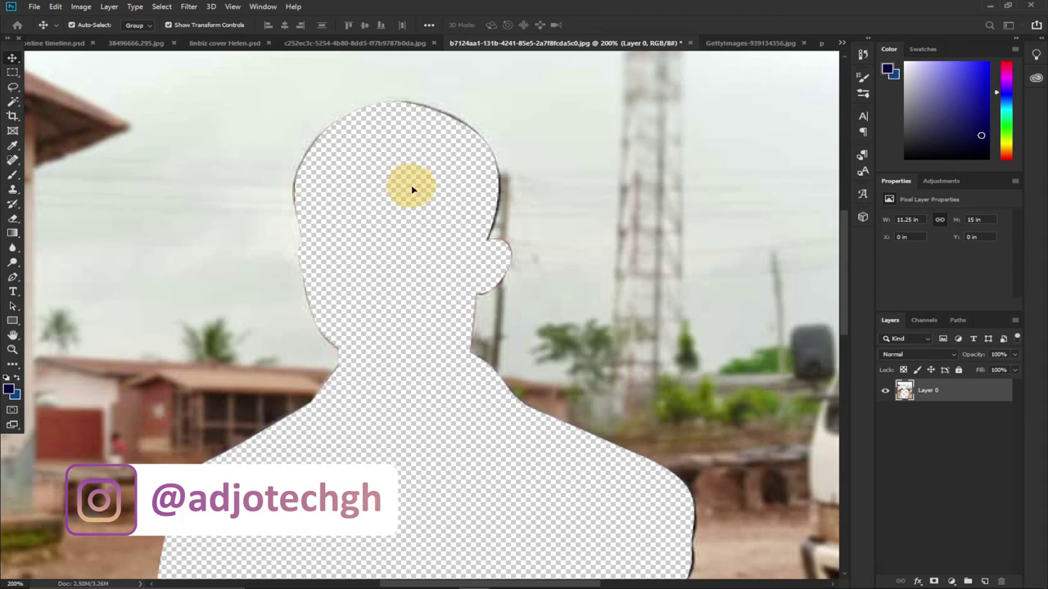
pyautogui.hotkey('ctrl', 'n')
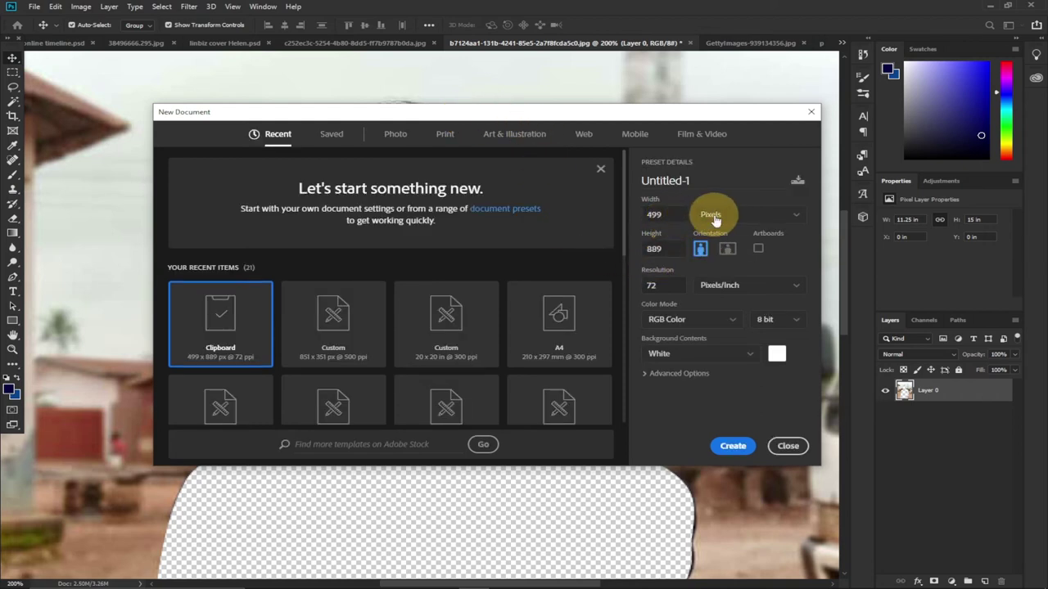
# - Set the new document to inches, 15 × 15 at 150 pixels/inch, and create it
pyautogui.click(786, 215)
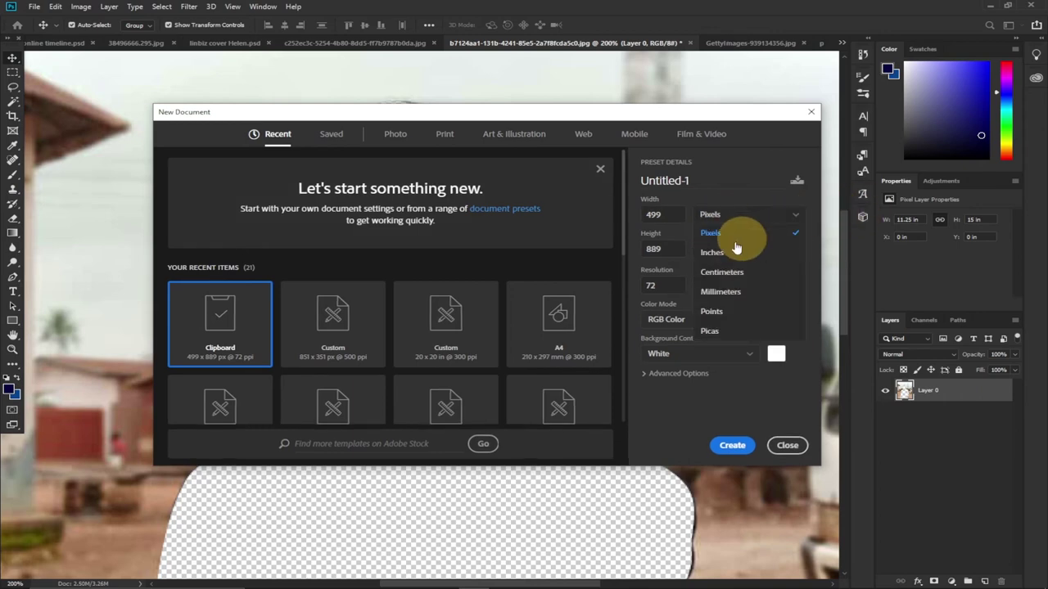
pyautogui.click(731, 253)
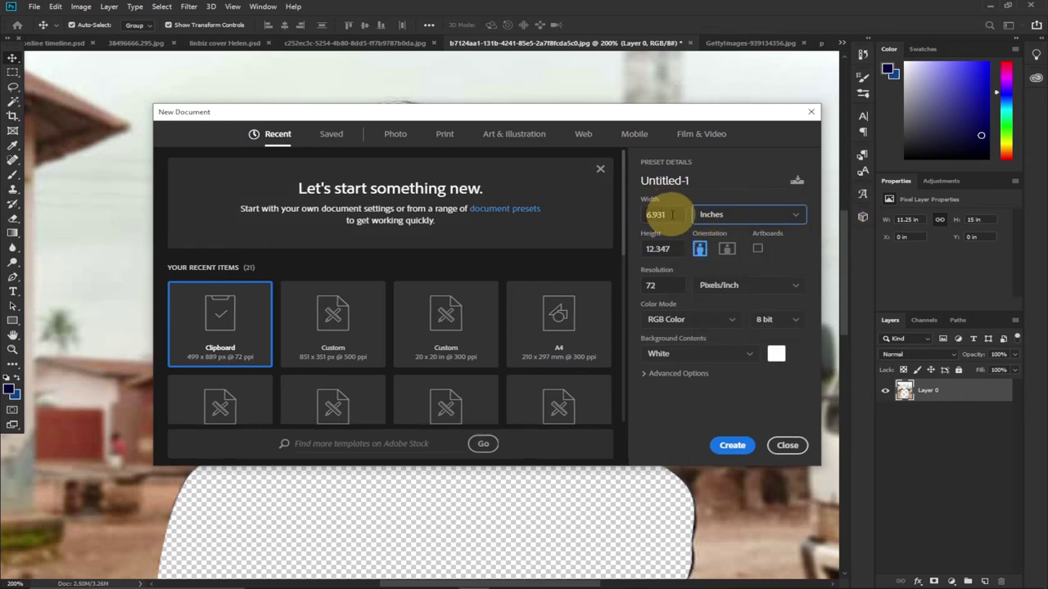
pyautogui.moveTo(671, 215); pyautogui.dragTo(627, 248)
pyautogui.write('15')
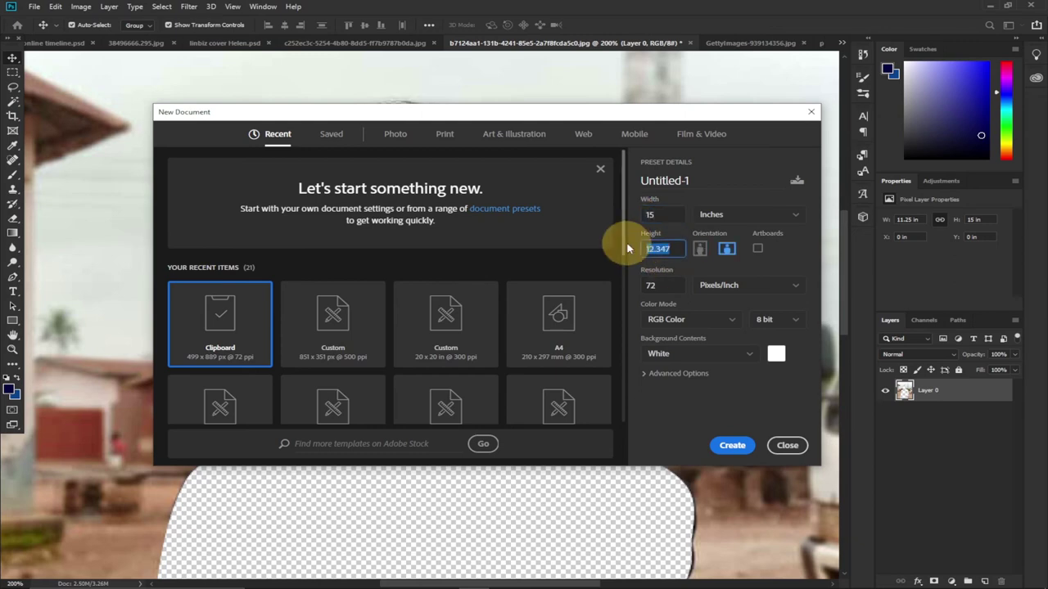
pyautogui.write('15')
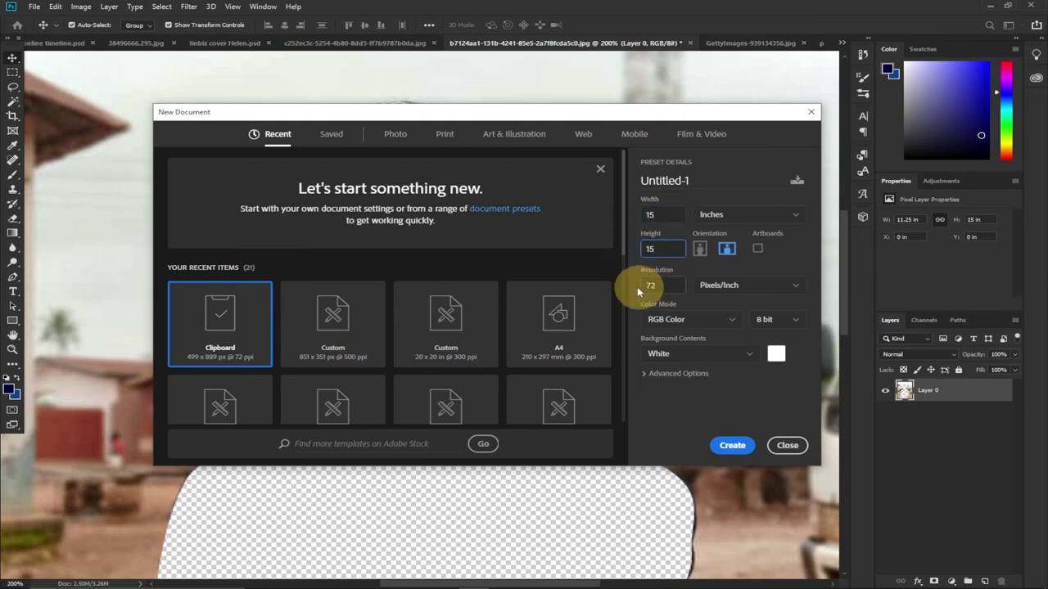
pyautogui.click(640, 287)
pyautogui.write('15')
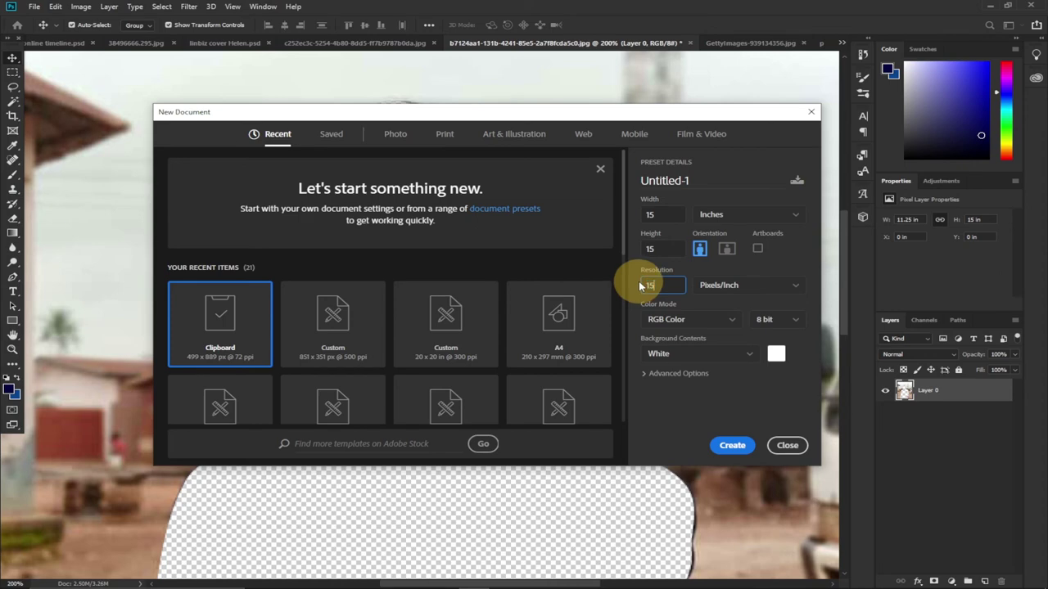
pyautogui.write('0')
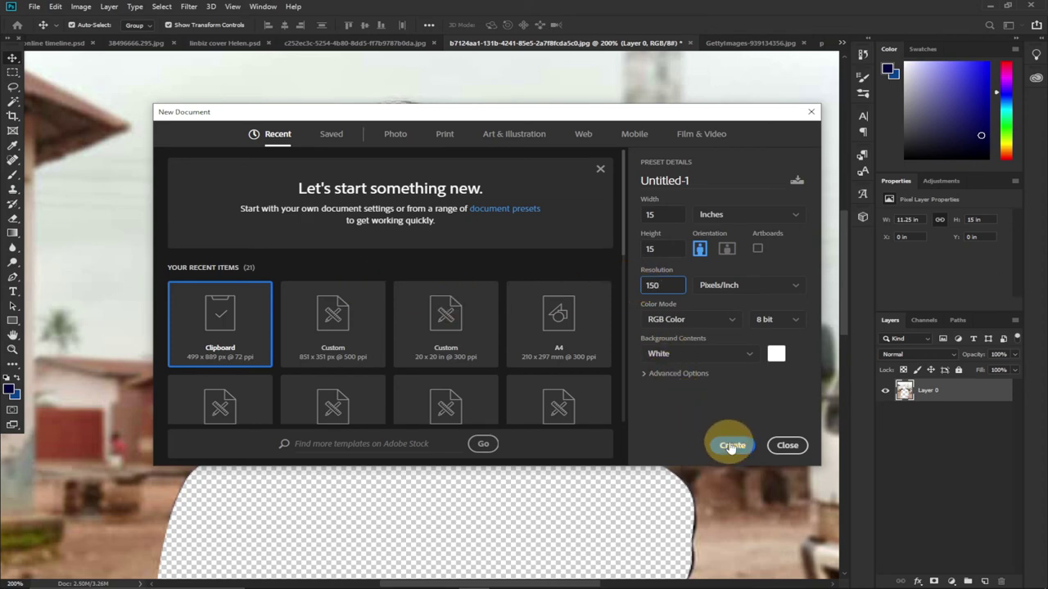
pyautogui.click(731, 446)
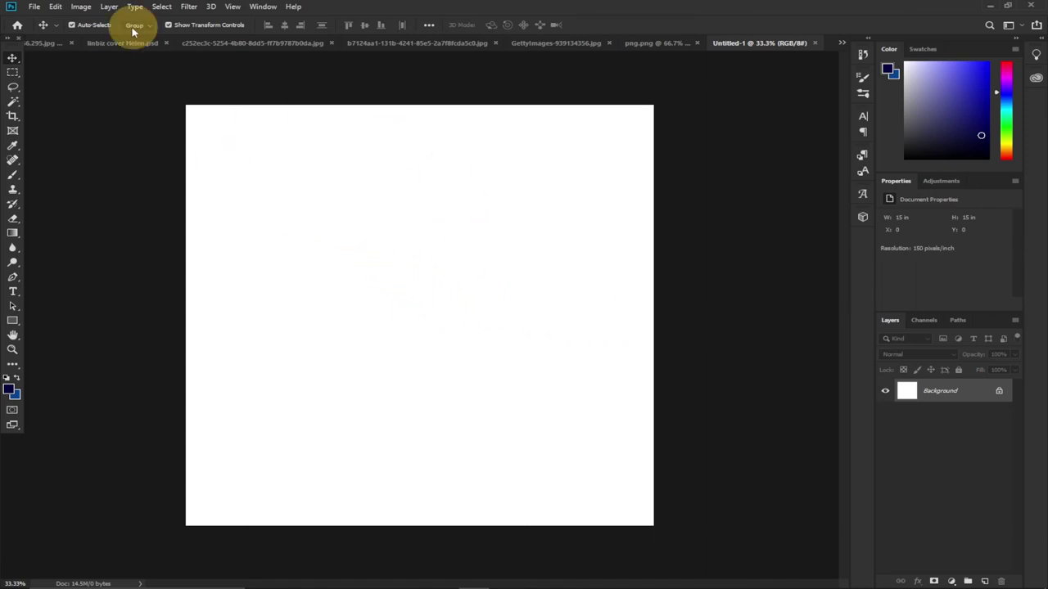
# - Paste the cut-out man as Layer 1 and scale him to about 240% to fill the canvas height
pyautogui.click(54, 7)
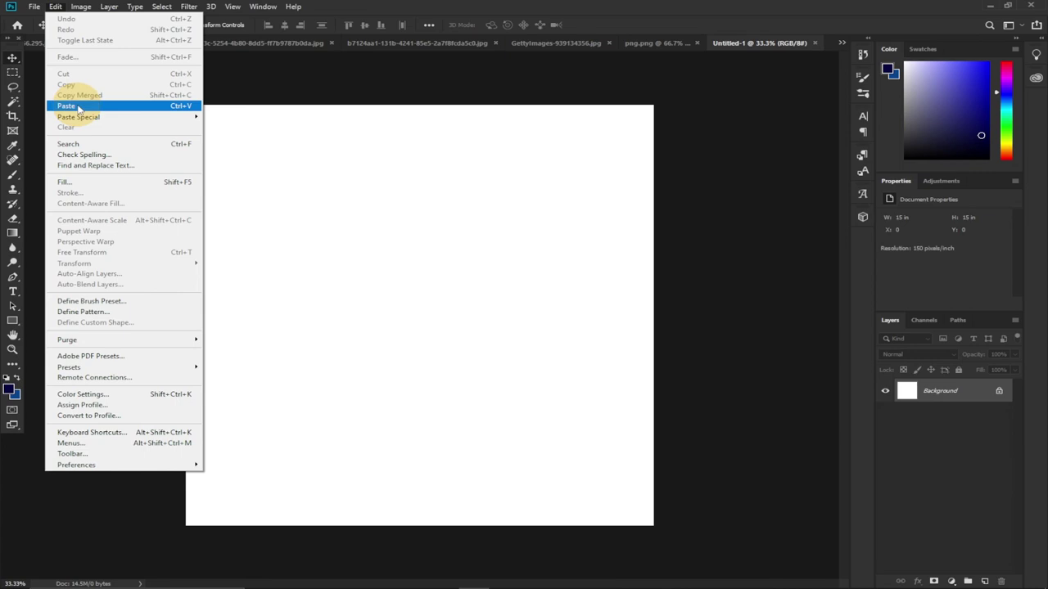
pyautogui.click(67, 106)
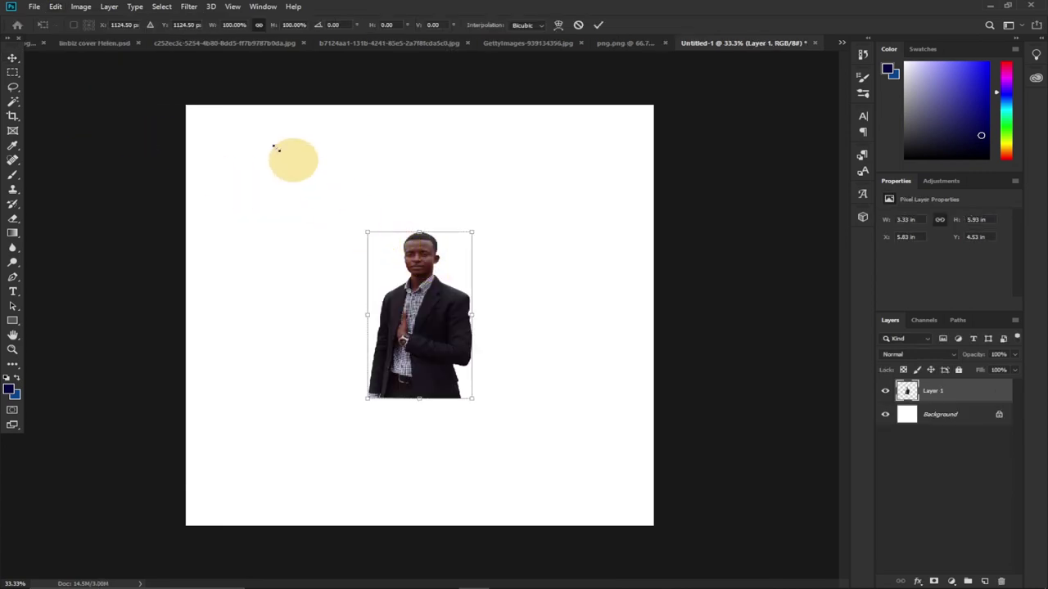
pyautogui.moveTo(277, 150); pyautogui.dragTo(270, 138)
pyautogui.moveTo(473, 400); pyautogui.dragTo(578, 509)
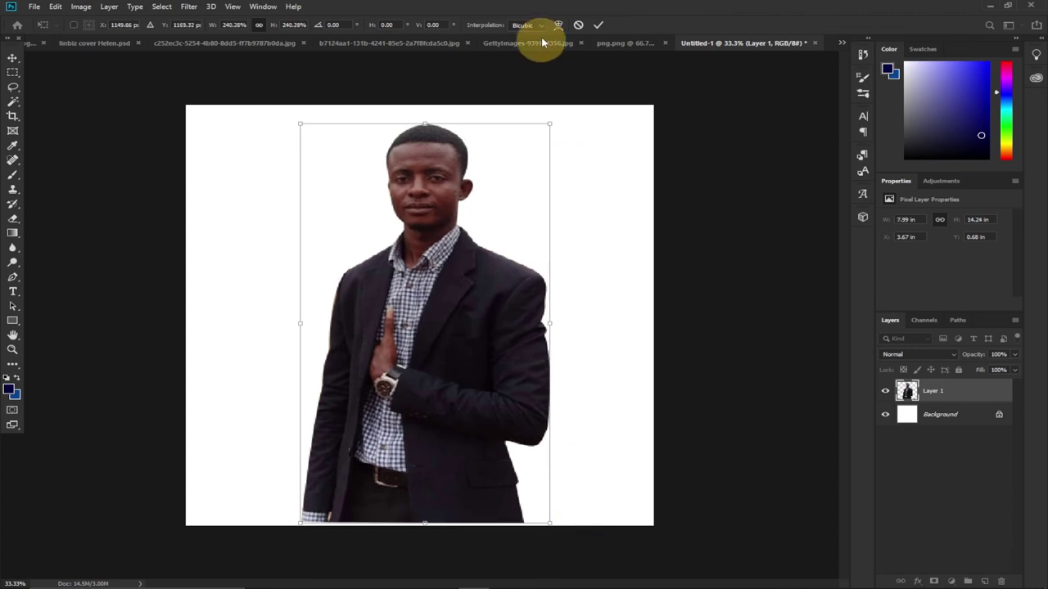
pyautogui.click(597, 24)
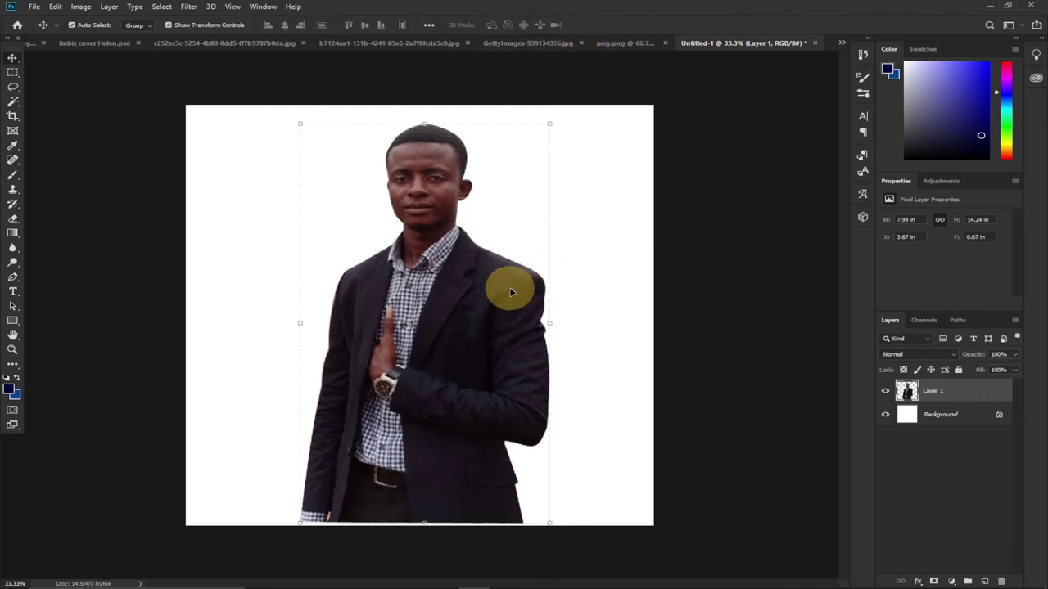
pyautogui.moveTo(463, 309); pyautogui.dragTo(468, 312)
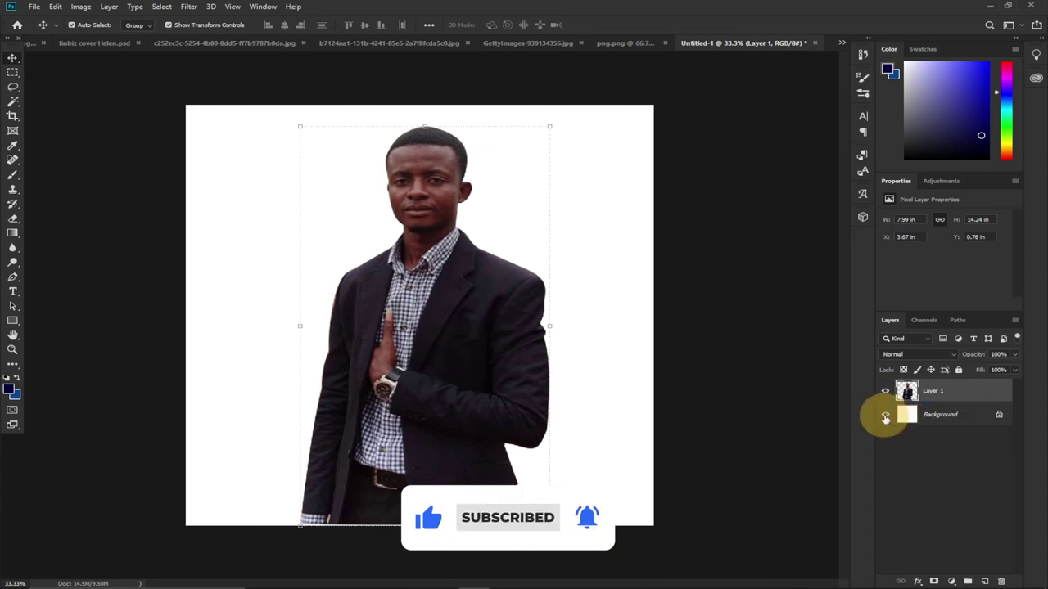
# - Hide the white Background layer so the canvas shows transparency
pyautogui.click(885, 415)
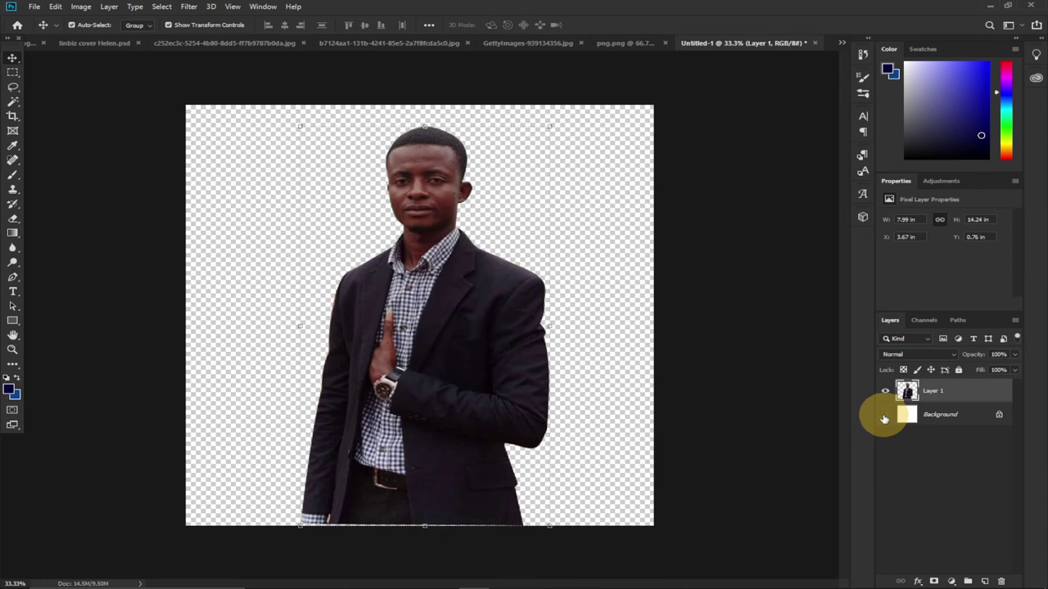
pyautogui.moveTo(437, 318); pyautogui.dragTo(437, 317)
pyautogui.click(35, 6)
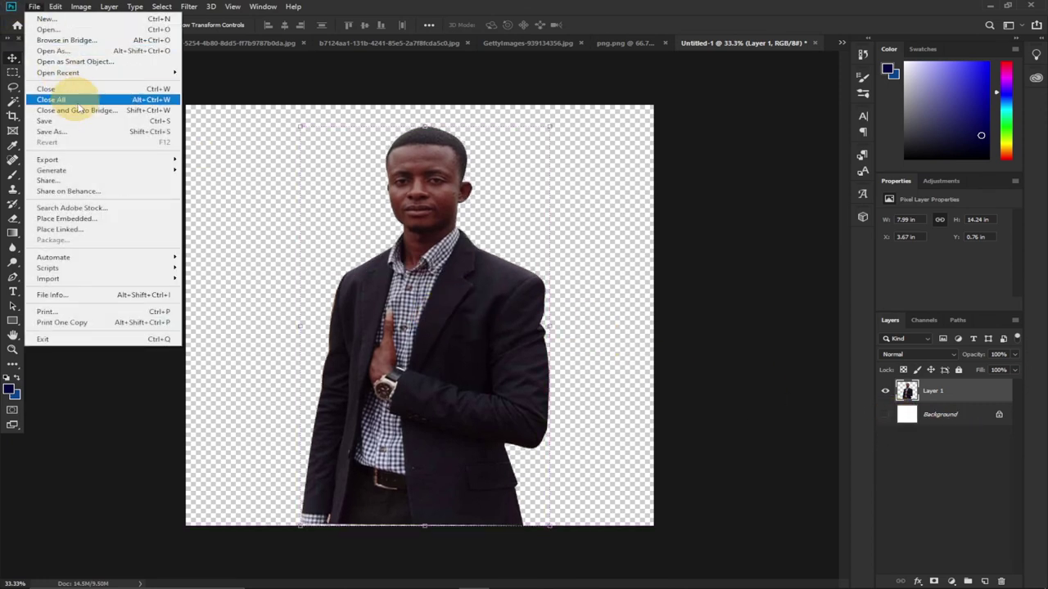
# - Save the transparent image to the Desktop as the PNG 'danso', then minimize Photoshop
pyautogui.click(81, 131)
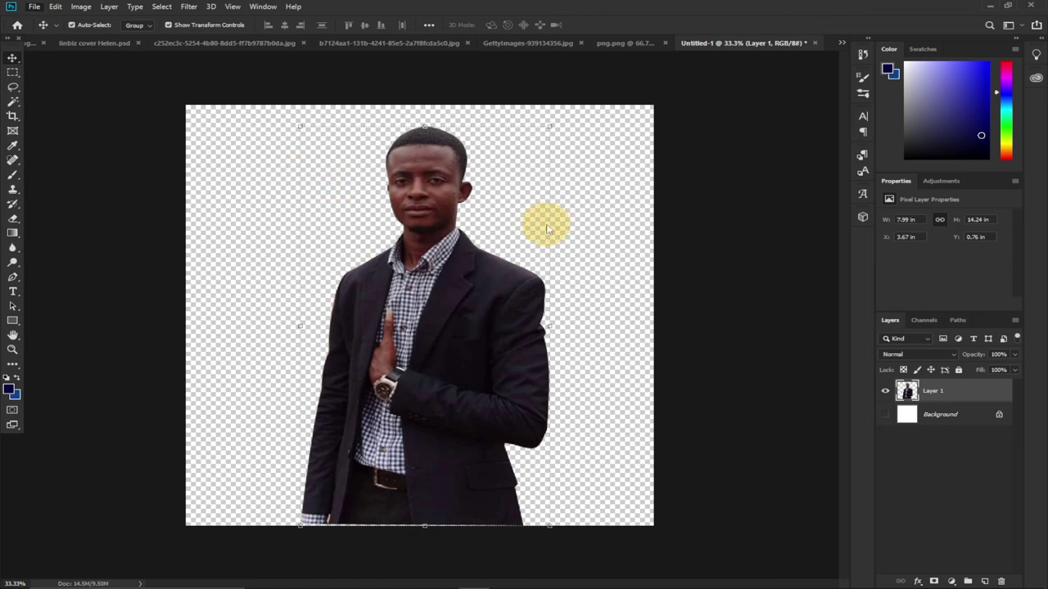
pyautogui.click(409, 342)
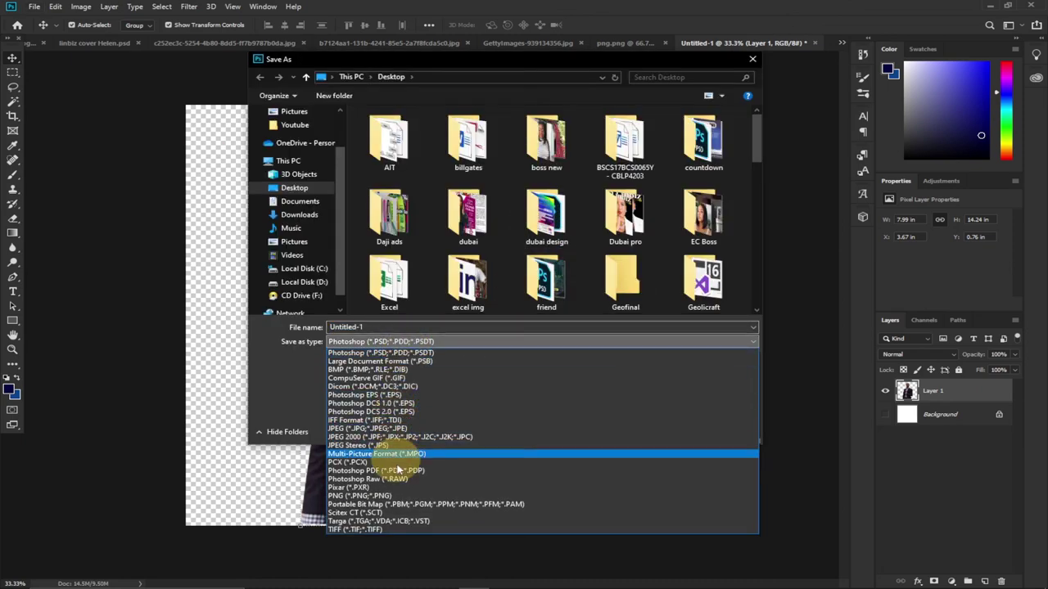
pyautogui.click(385, 496)
pyautogui.click(369, 325)
pyautogui.write('da')
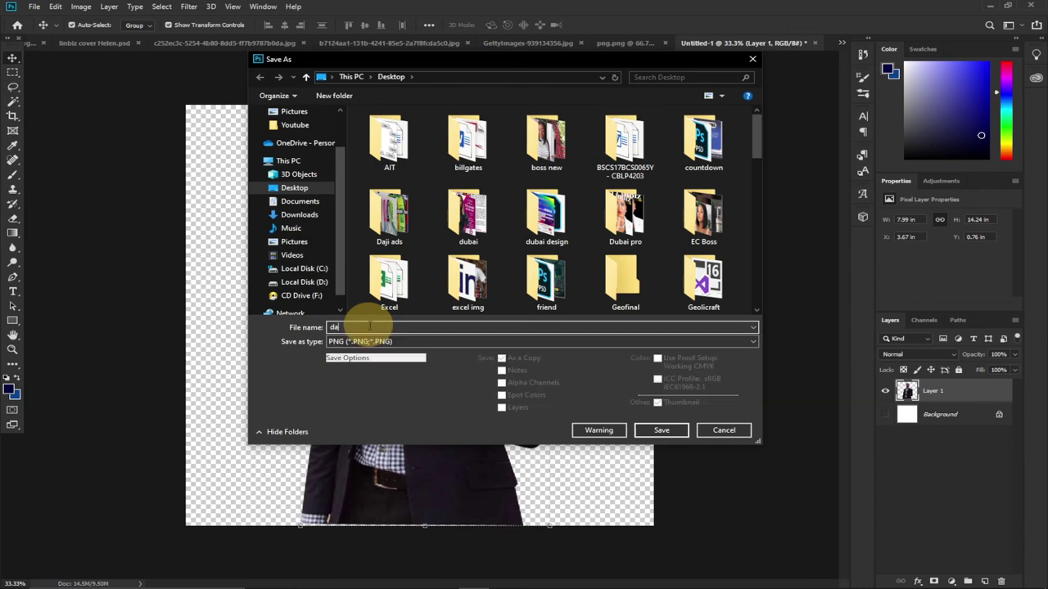
pyautogui.write('nso')
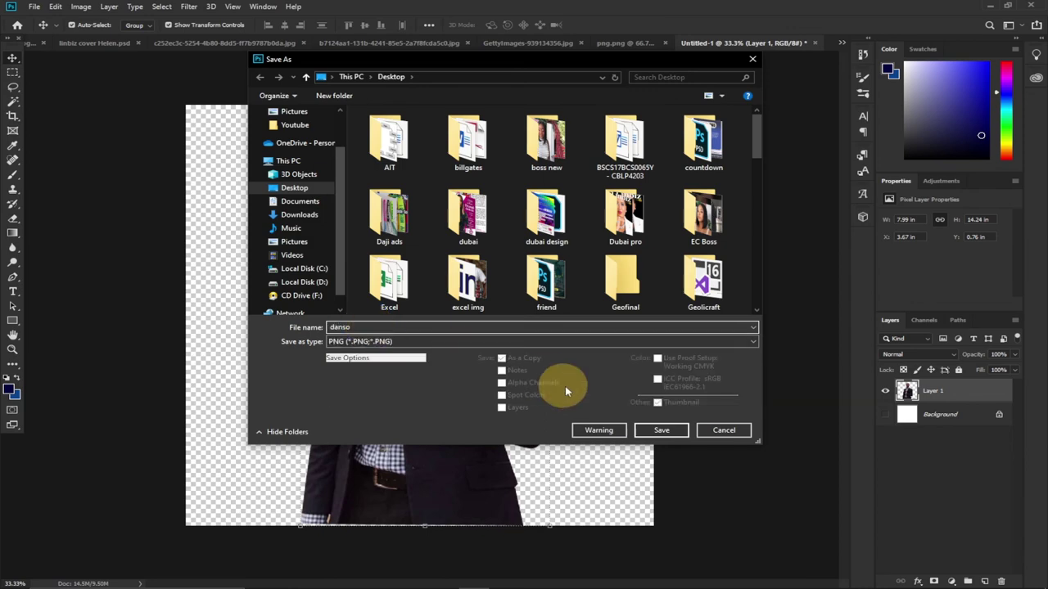
pyautogui.click(670, 432)
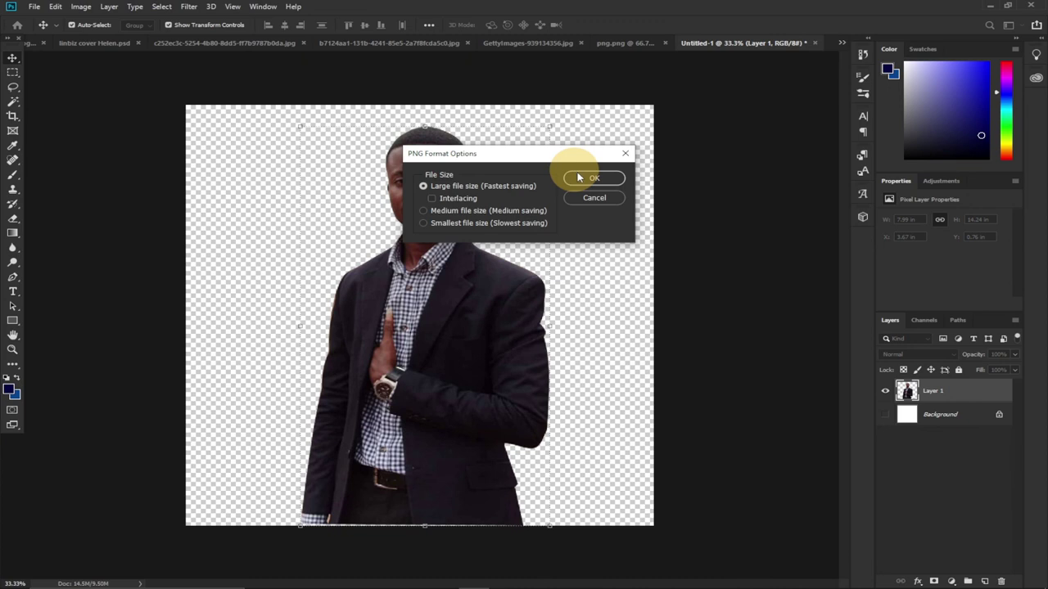
pyautogui.click(590, 178)
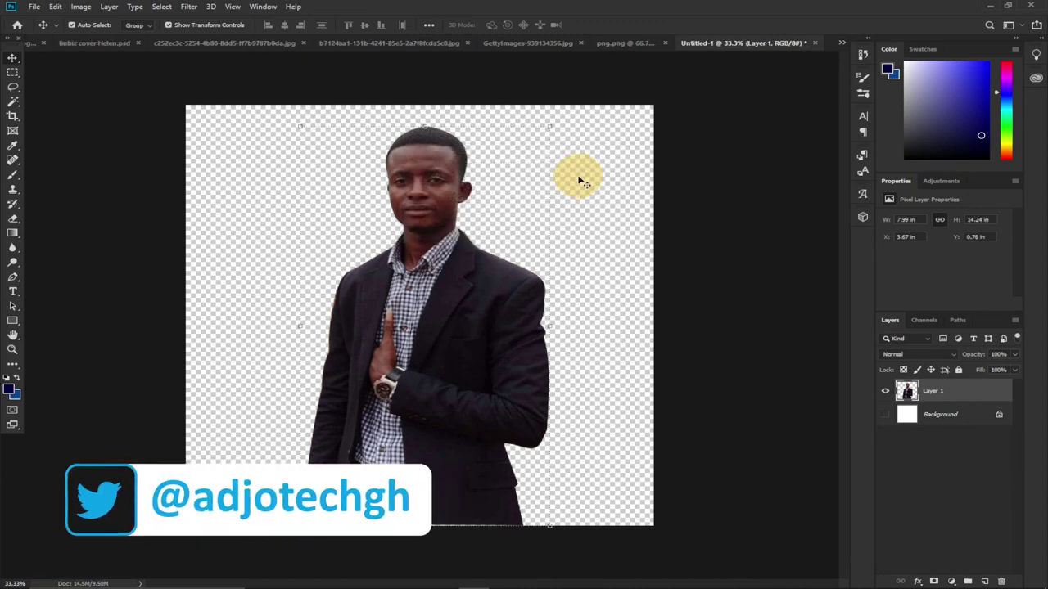
pyautogui.moveTo(650, 578)
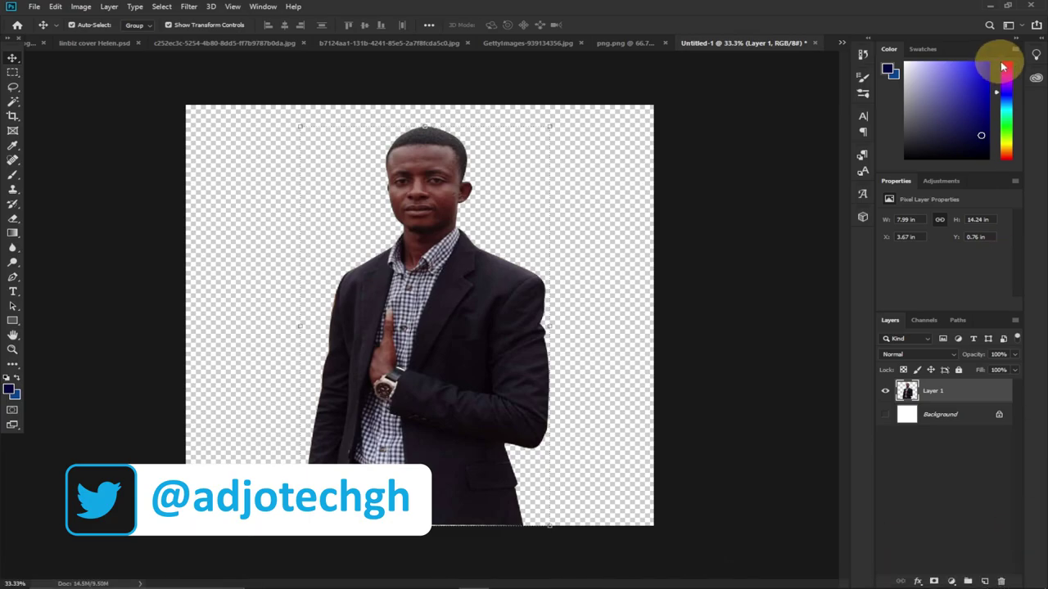
pyautogui.click(988, 5)
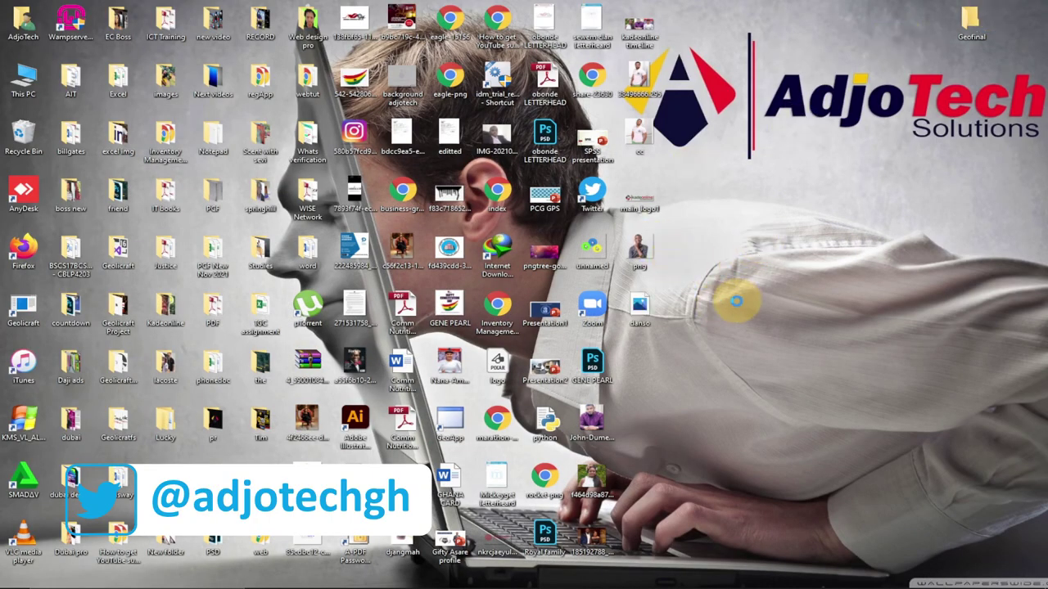
# - Refresh the desktop to reveal the danso PNG, select it, and restore Photoshop
pyautogui.rightClick(760, 240)
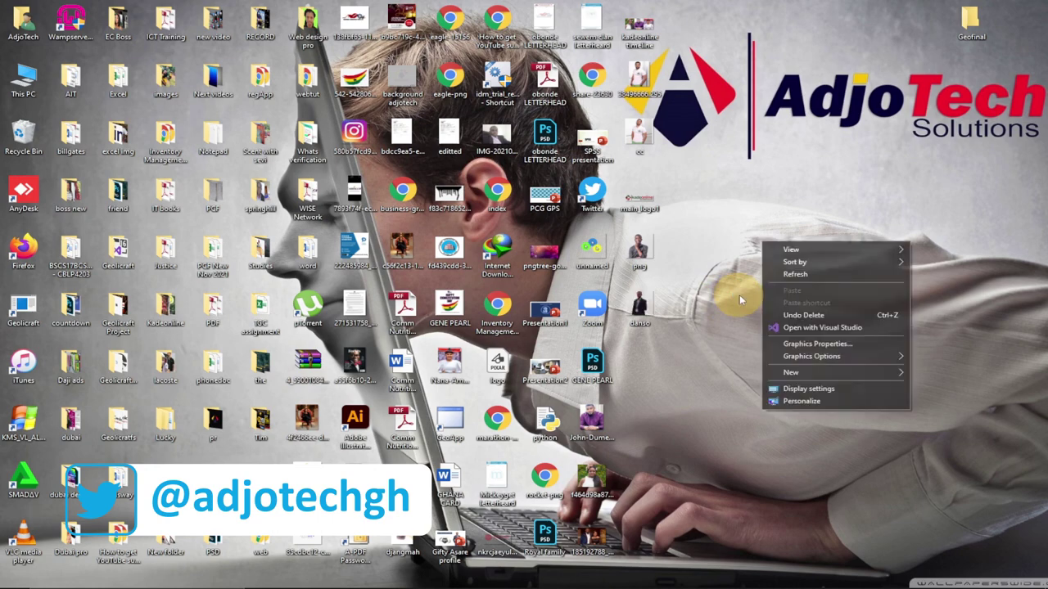
pyautogui.click(786, 272)
pyautogui.click(638, 305)
pyautogui.click(475, 578)
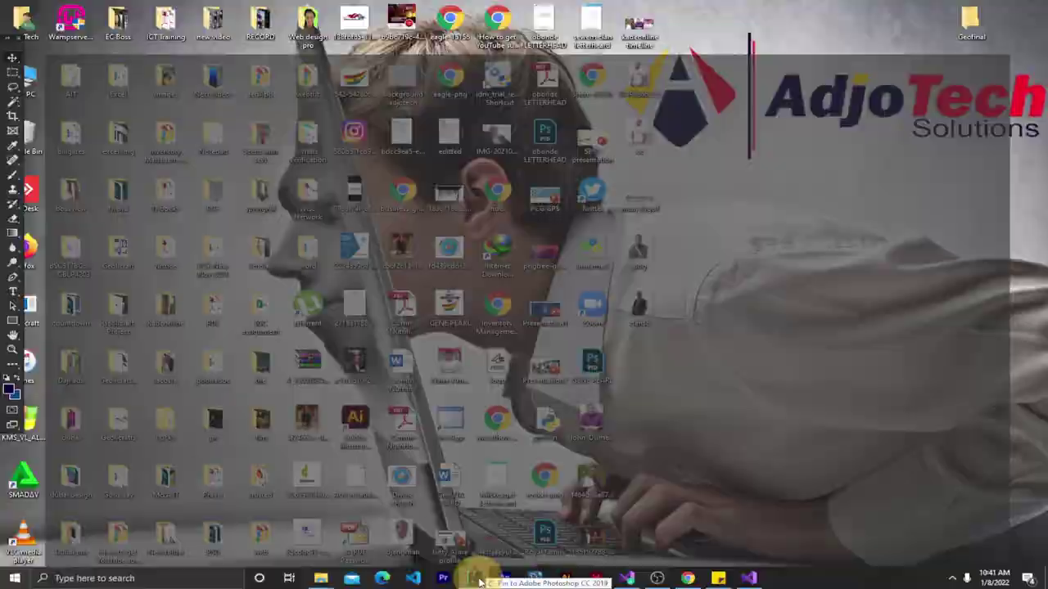
# - Open danso.png and drag the suited man onto the city-skyline image as Layer 4, adjusting his position
pyautogui.moveTo(684, 23); pyautogui.dragTo(683, 24)
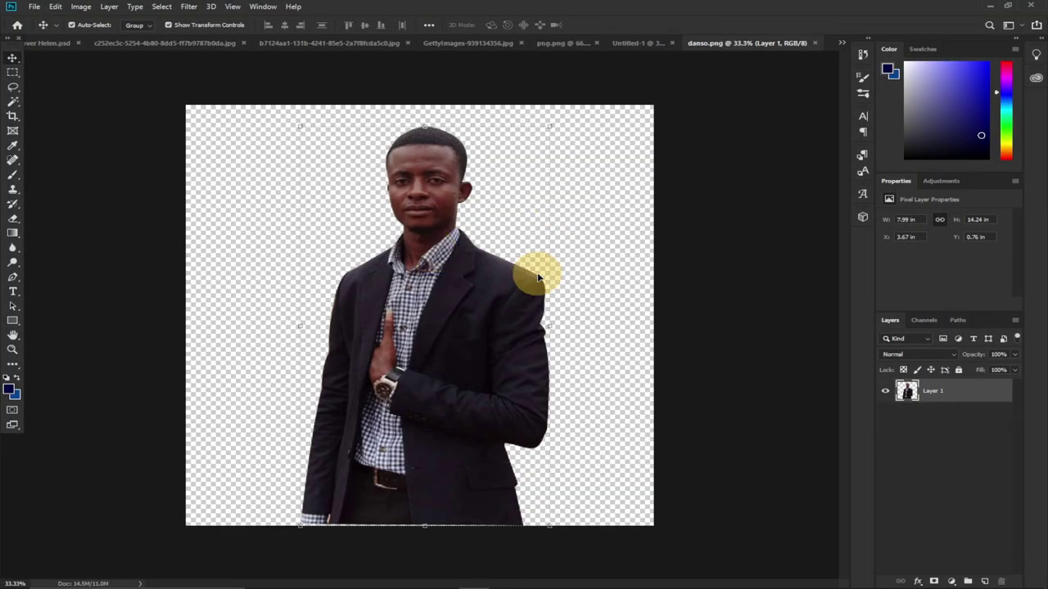
pyautogui.moveTo(463, 319); pyautogui.dragTo(262, 358)
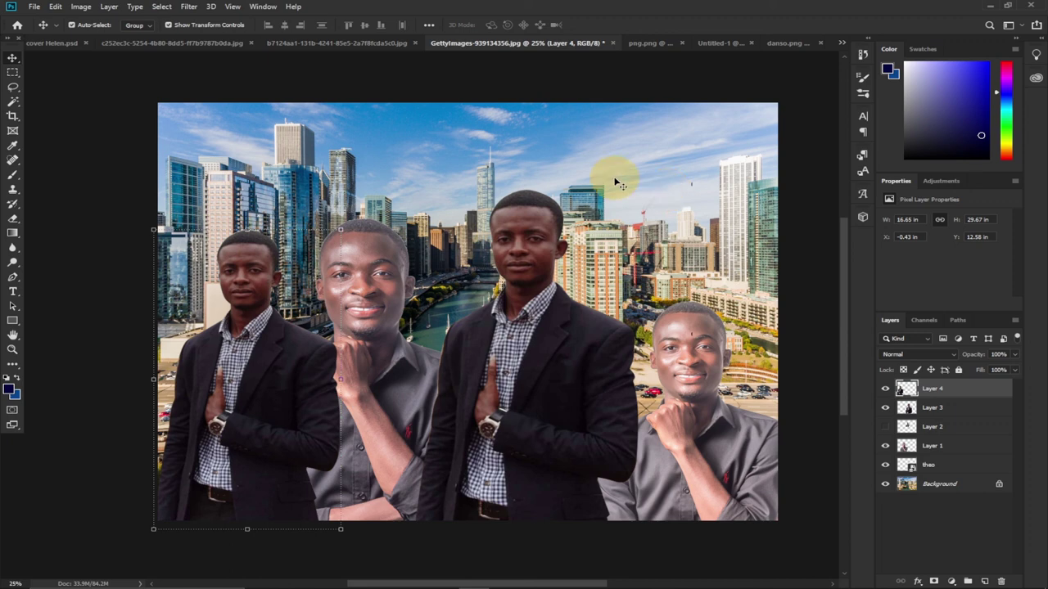
pyautogui.moveTo(530, 198); pyautogui.dragTo(479, 273)
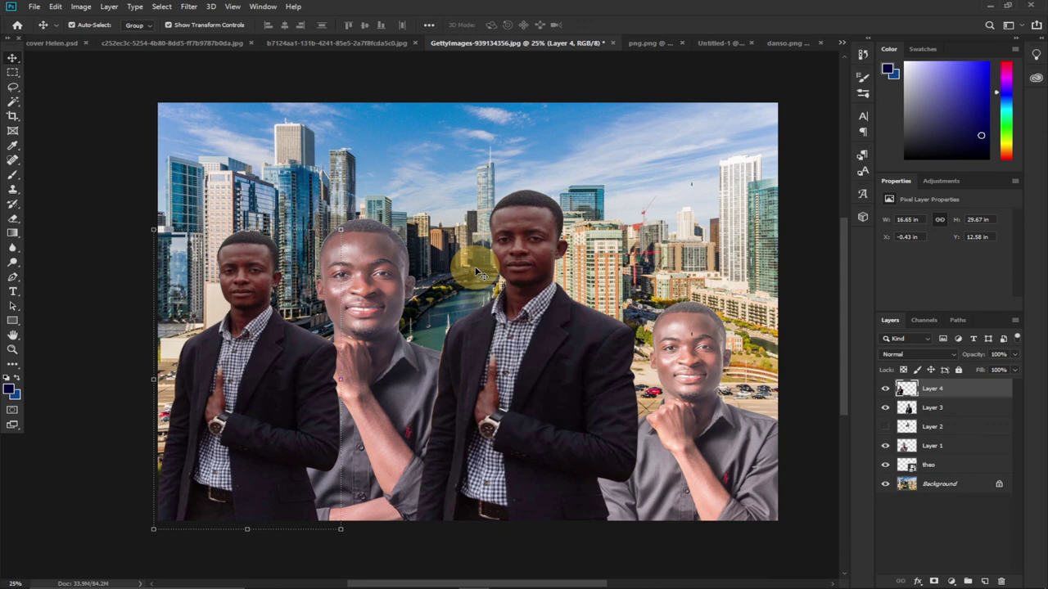